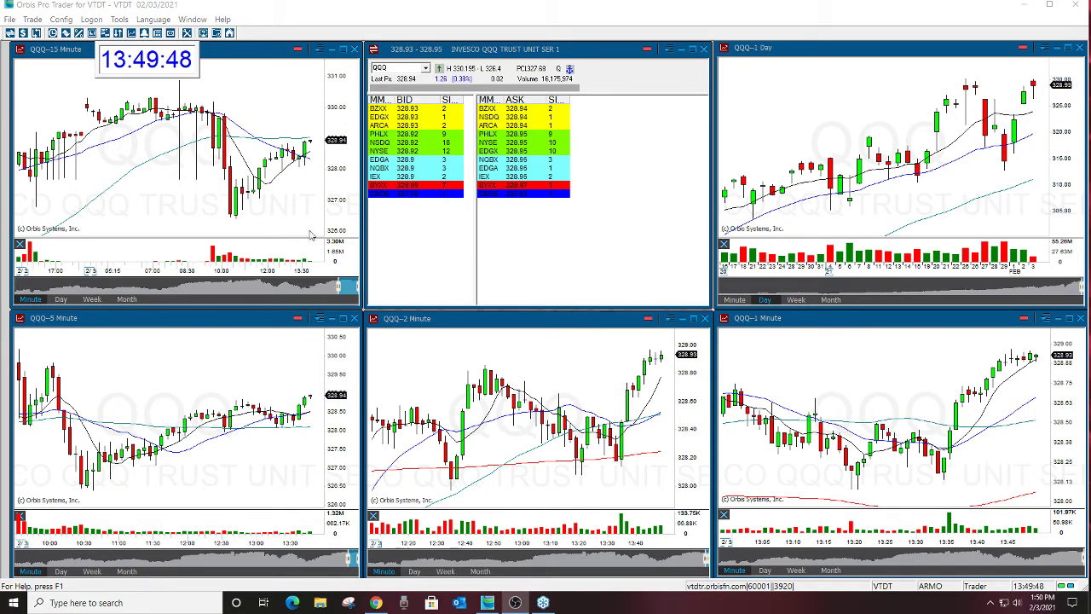
Enlarge the QQQ daily chart and inspect the price data of its late January and early February candles
{"action": "left_click", "coordinate": [1069, 48]}
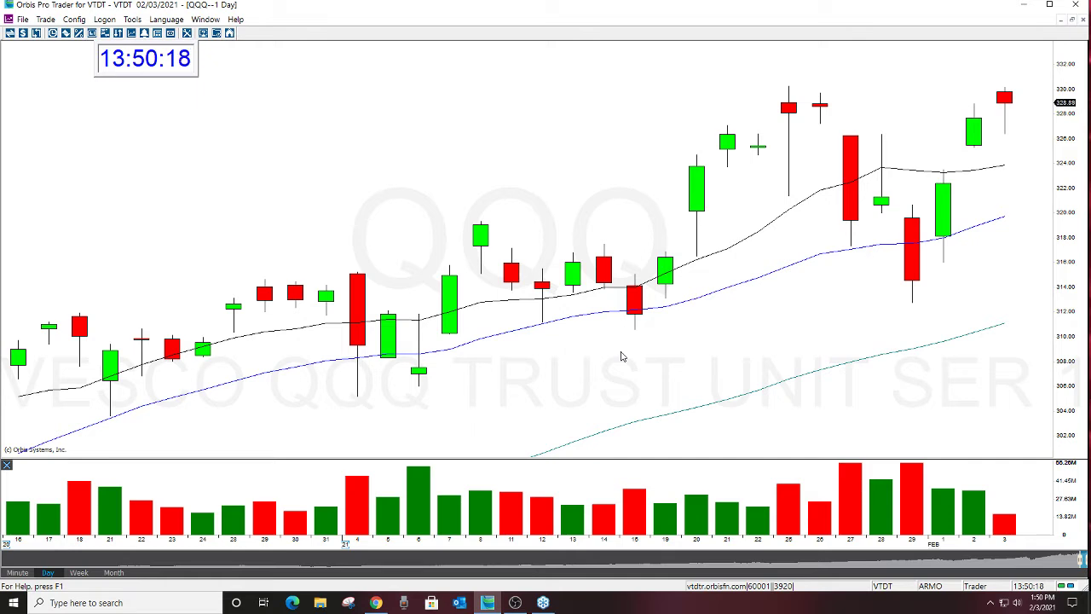
{"action": "left_click", "coordinate": [974, 160]}
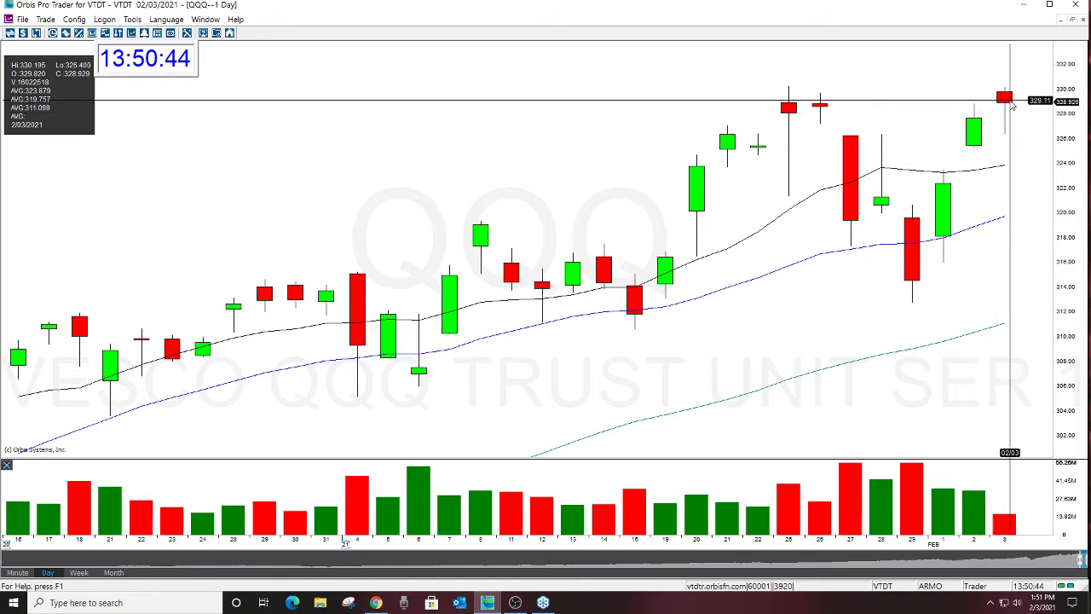
{"action": "left_click", "coordinate": [982, 152]}
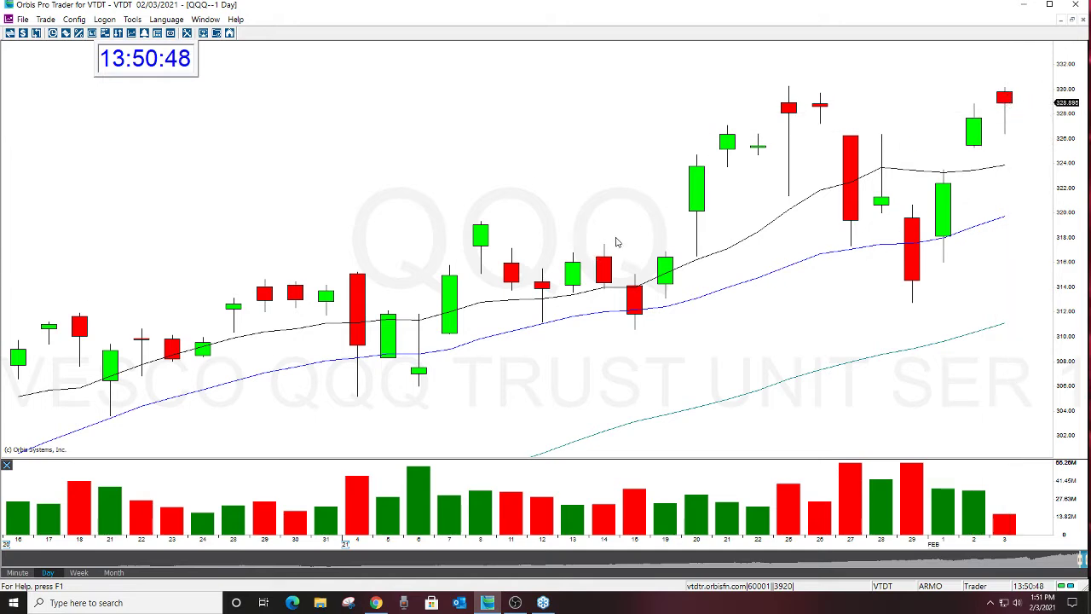
{"action": "left_click", "coordinate": [802, 93]}
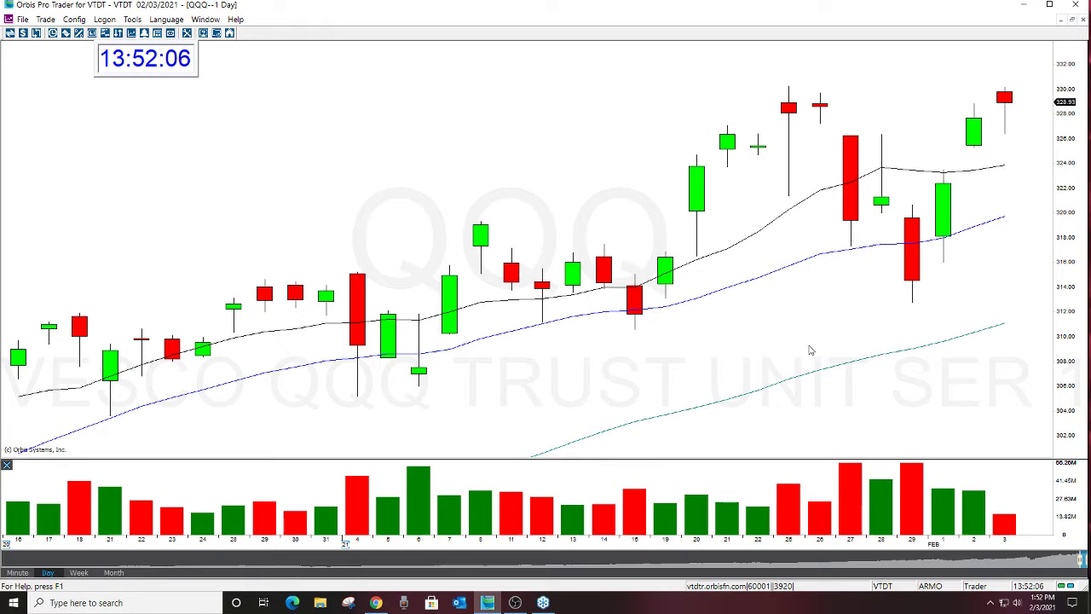
{"action": "left_click_drag", "start_coordinate": [907, 264], "coordinate": [916, 242]}
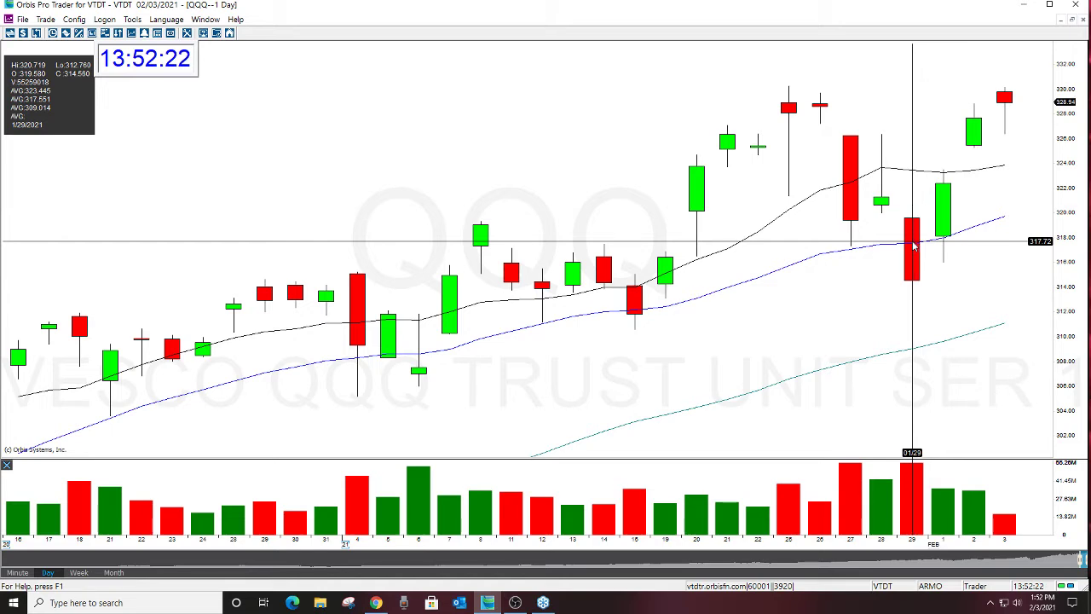
{"action": "left_click_drag", "start_coordinate": [913, 245], "coordinate": [762, 399]}
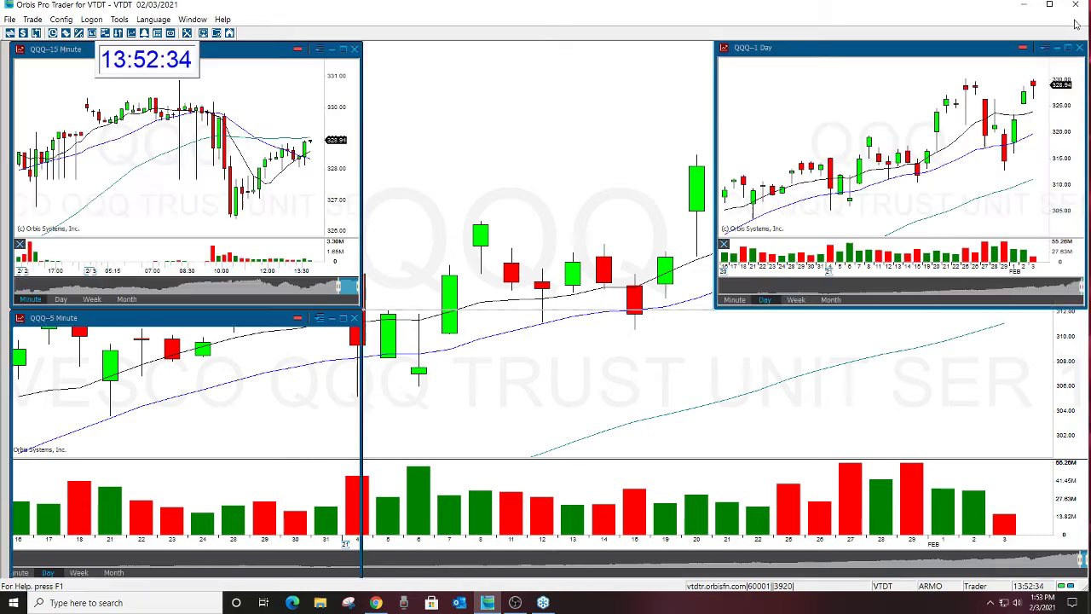
Restore the multi-chart layout and load the symbol GME in the quote window and its linked charts
{"action": "left_click", "coordinate": [1072, 20]}
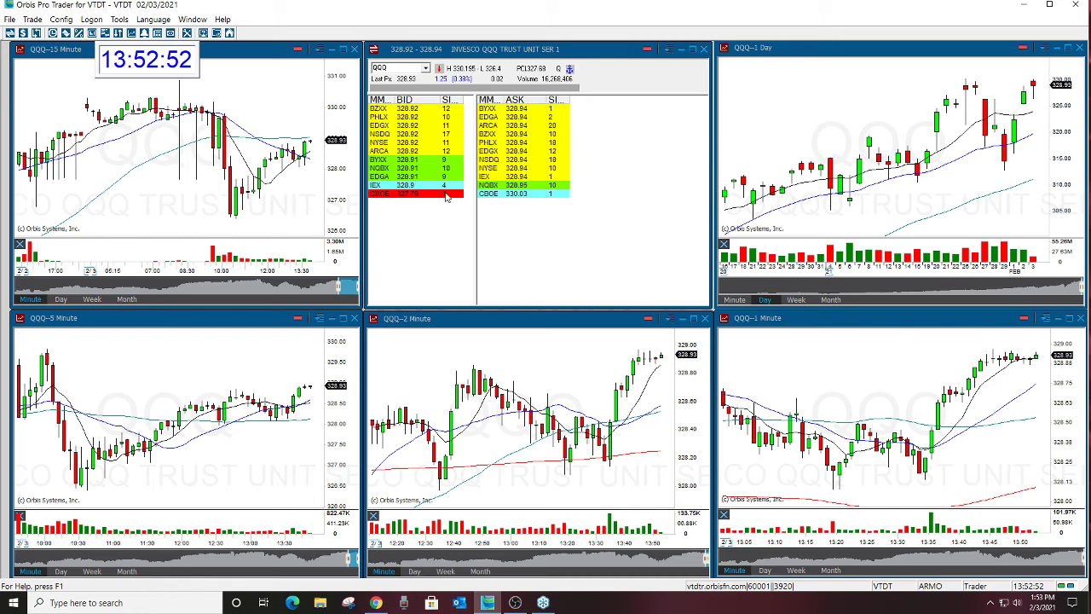
{"action": "type", "text": "GME"}
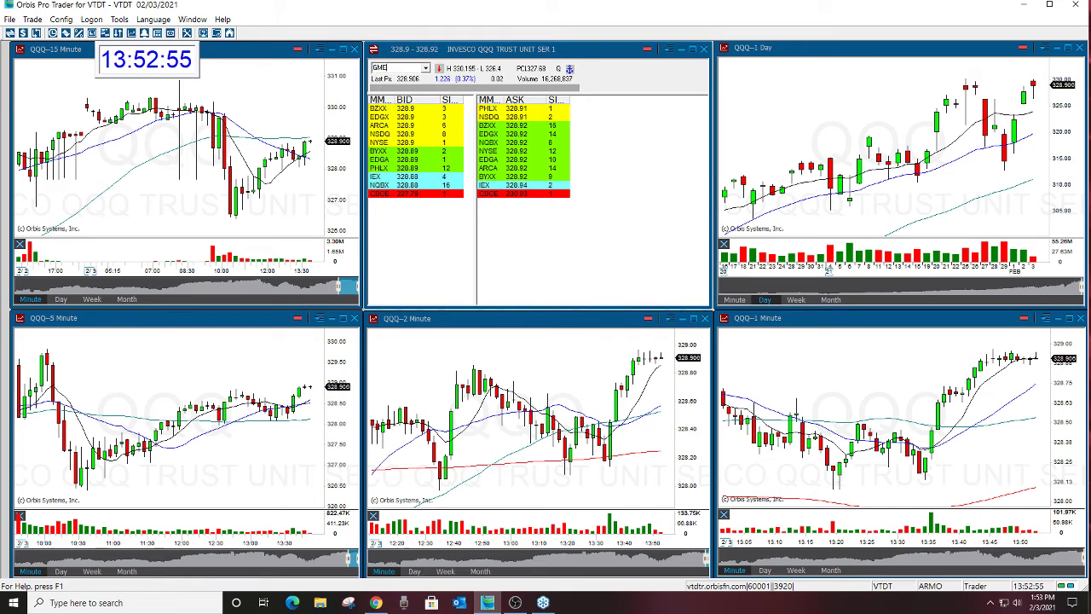
{"action": "key", "text": "Return"}
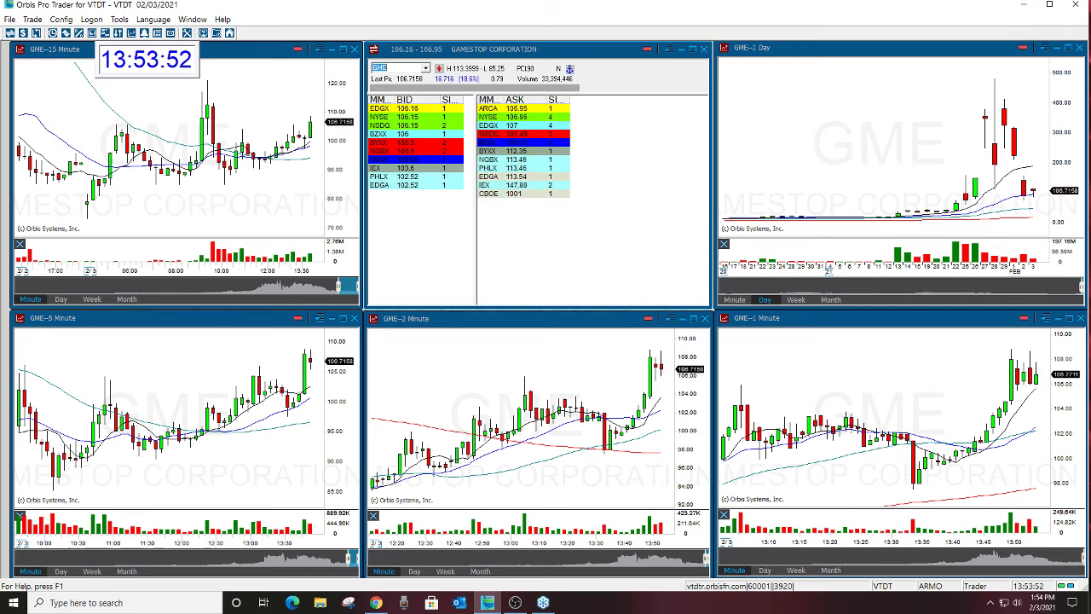
Load the symbol SPY and inspect the late January and early February candles on its enlarged daily chart
{"action": "type", "text": "SPY"}
{"action": "key", "text": "Return"}
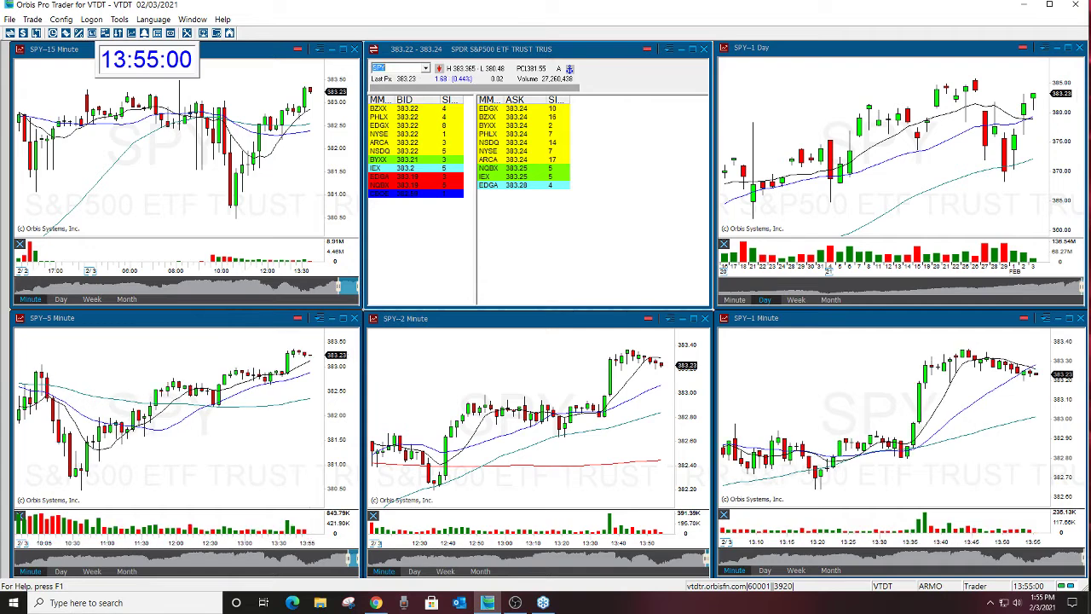
{"action": "left_click", "coordinate": [1067, 47]}
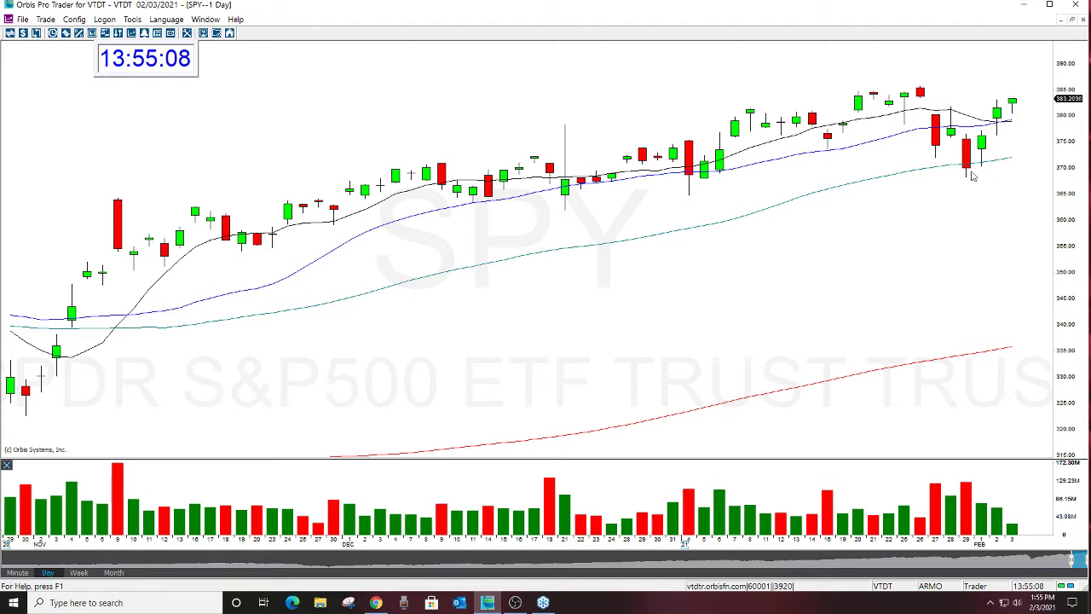
{"action": "left_click_drag", "start_coordinate": [971, 177], "coordinate": [1015, 104]}
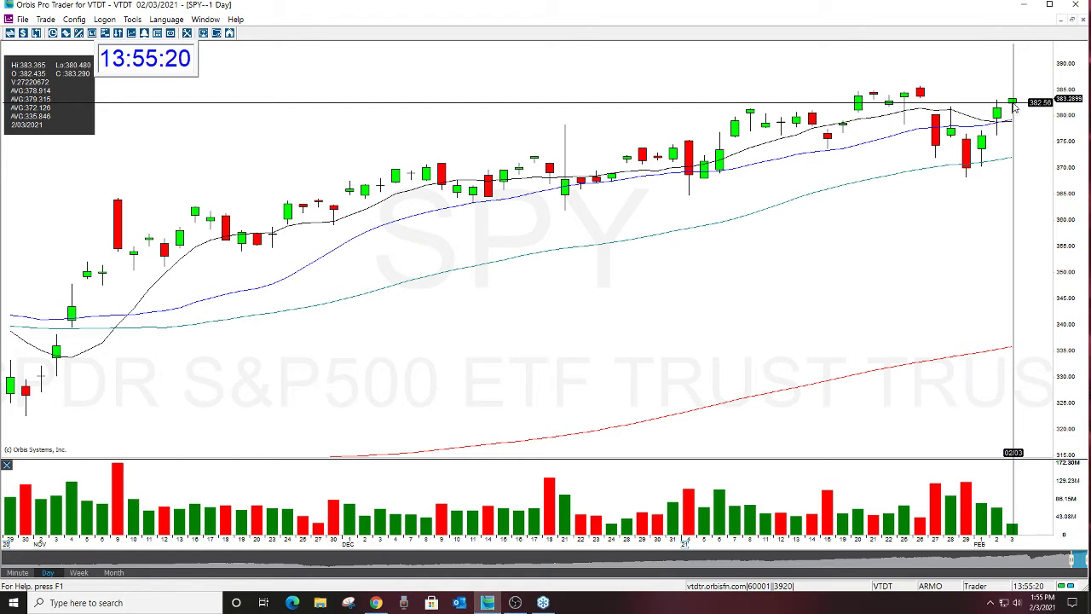
{"action": "left_click", "coordinate": [1011, 134]}
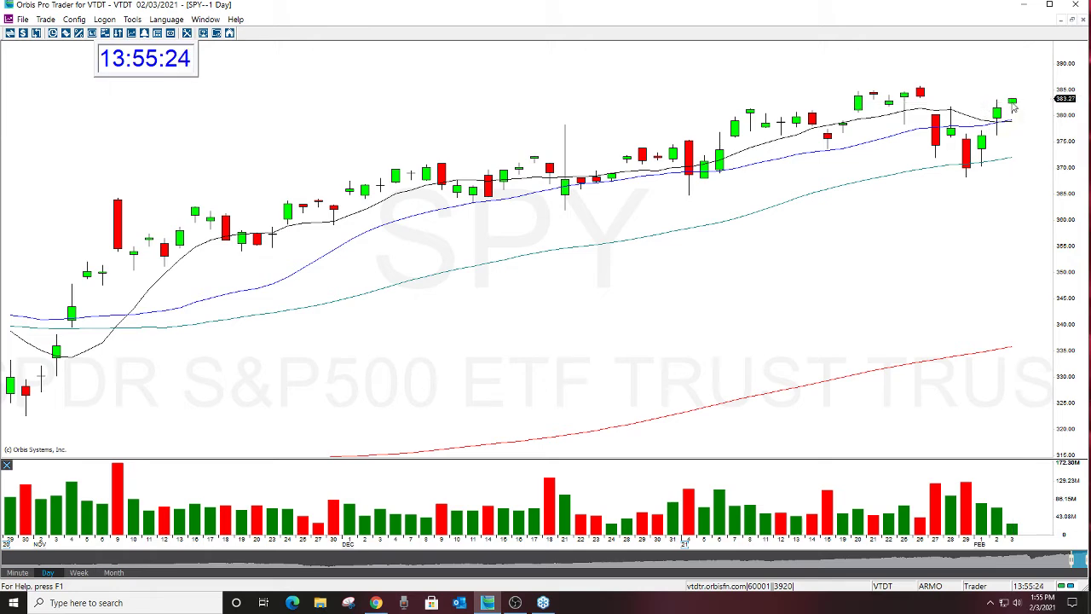
Examine the full SPY daily history, including the 2020 drop, and return to the range from late July 2020
{"action": "scroll", "coordinate": [759, 300], "scroll_direction": "down", "scroll_amount": 3}
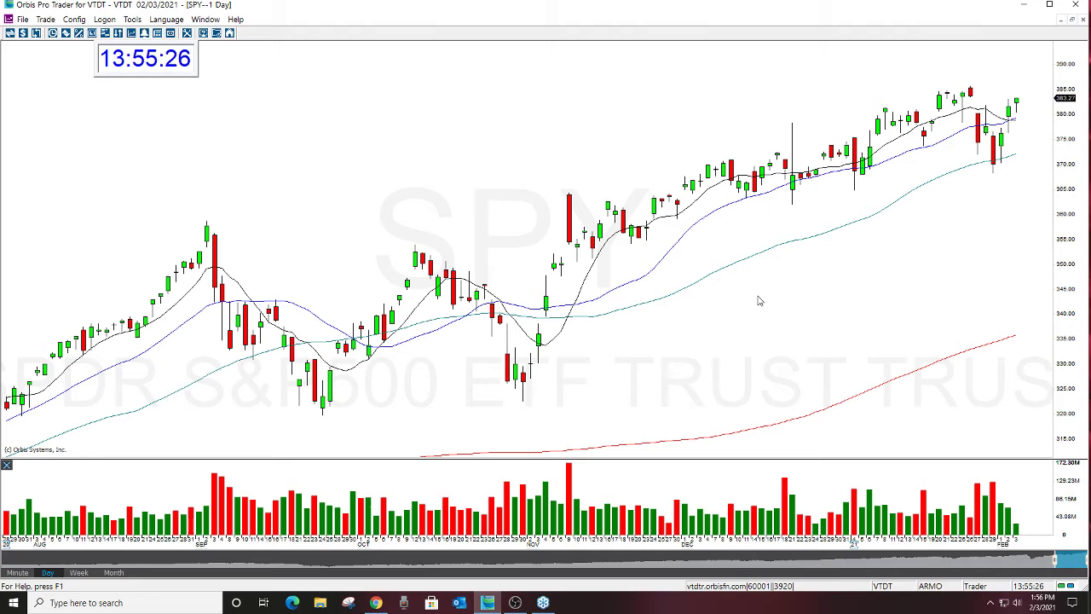
{"action": "scroll", "coordinate": [758, 300], "scroll_direction": "down", "scroll_amount": 3}
{"action": "scroll", "coordinate": [759, 300], "scroll_direction": "down", "scroll_amount": 6}
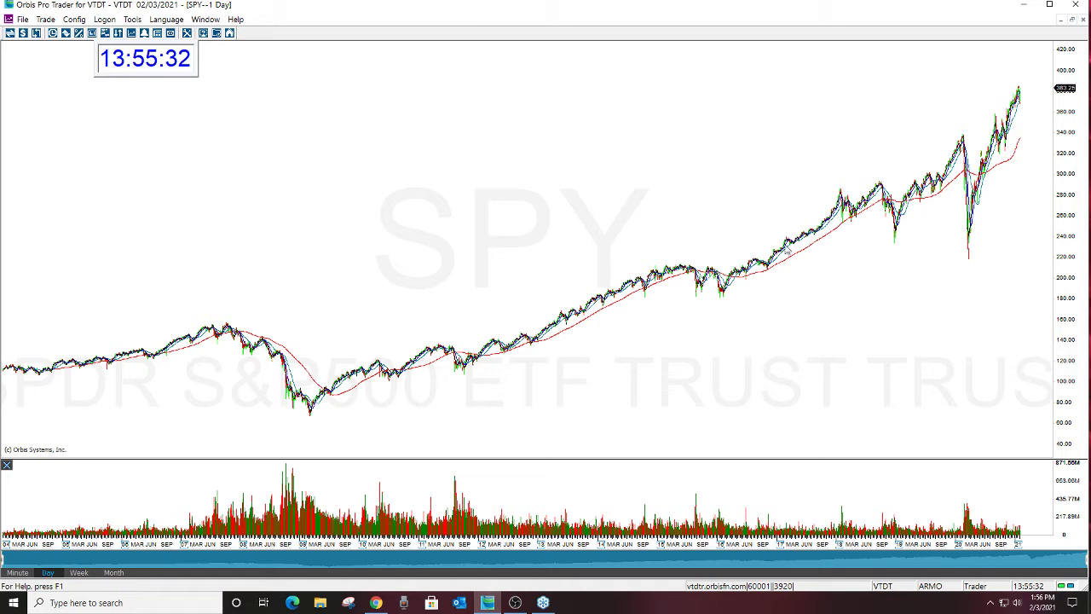
{"action": "left_click_drag", "start_coordinate": [910, 203], "coordinate": [963, 252]}
{"action": "scroll", "coordinate": [765, 316], "scroll_direction": "up", "scroll_amount": 6}
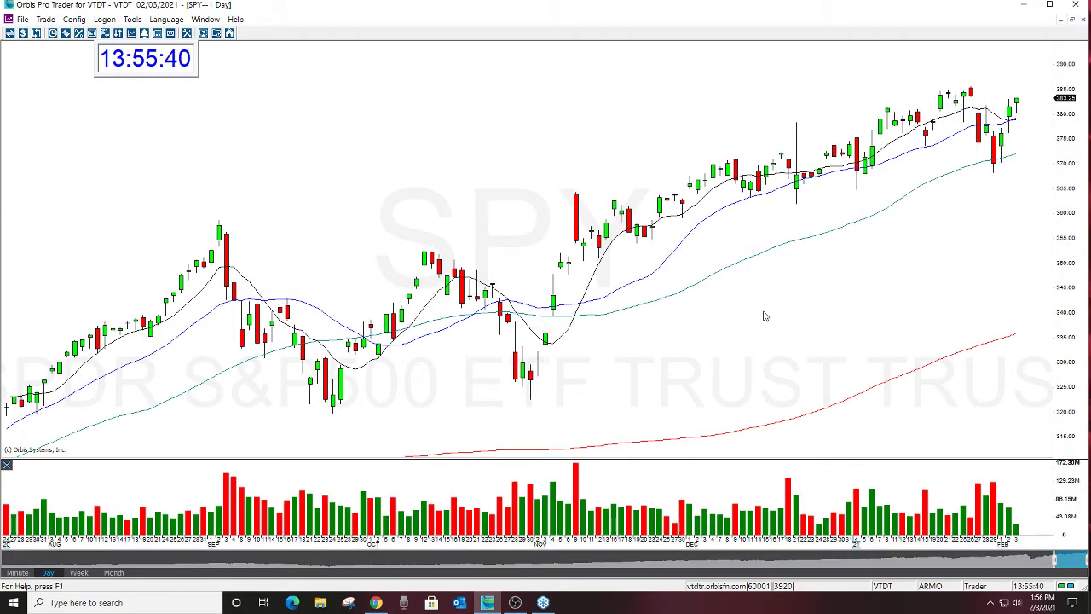
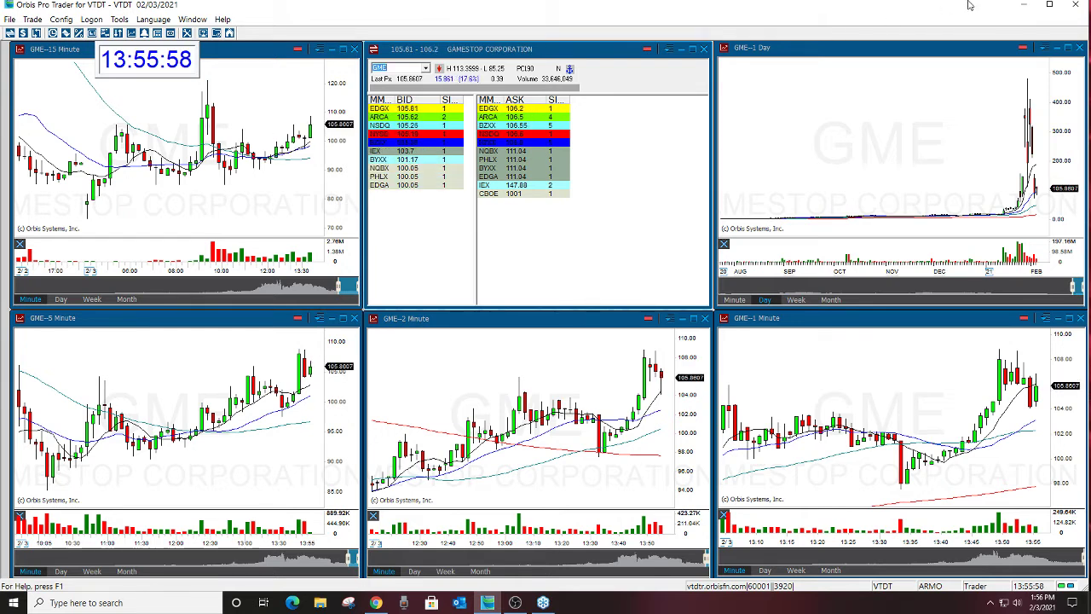
Enlarge the GME daily chart and examine its full price history back to 2004
{"action": "left_click", "coordinate": [920, 191]}
{"action": "double_click", "coordinate": [921, 191]}
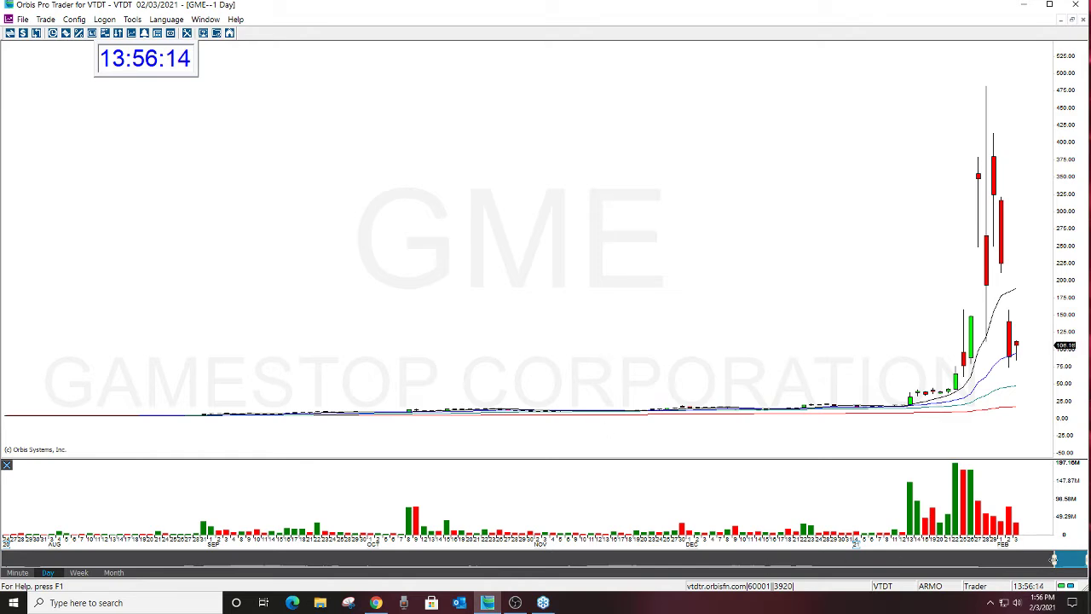
{"action": "left_click_drag", "start_coordinate": [1054, 559], "coordinate": [1078, 559]}
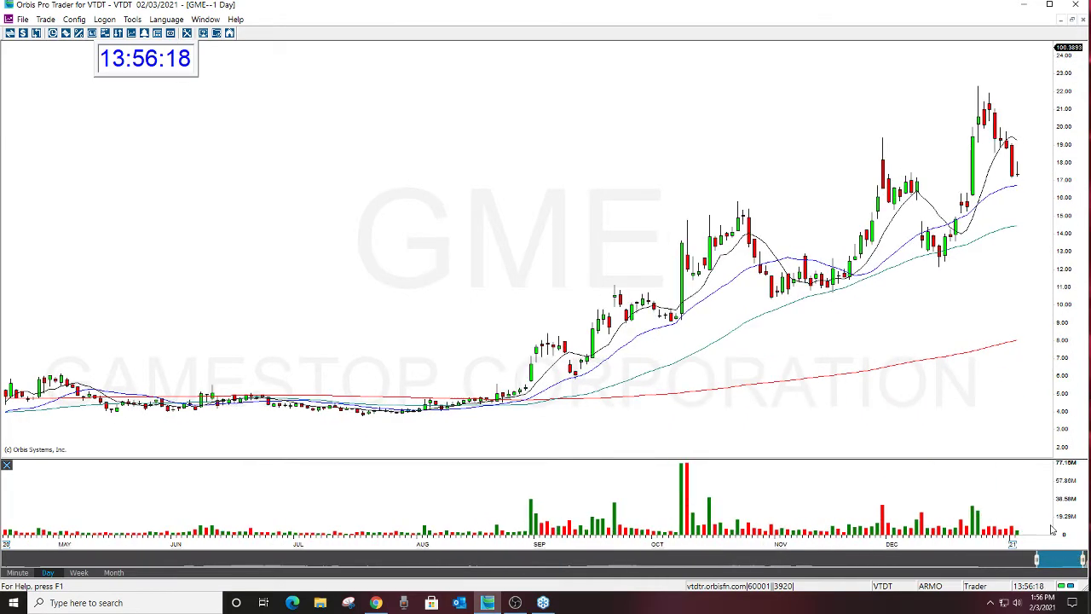
{"action": "scroll", "coordinate": [753, 398], "scroll_direction": "down", "scroll_amount": 2}
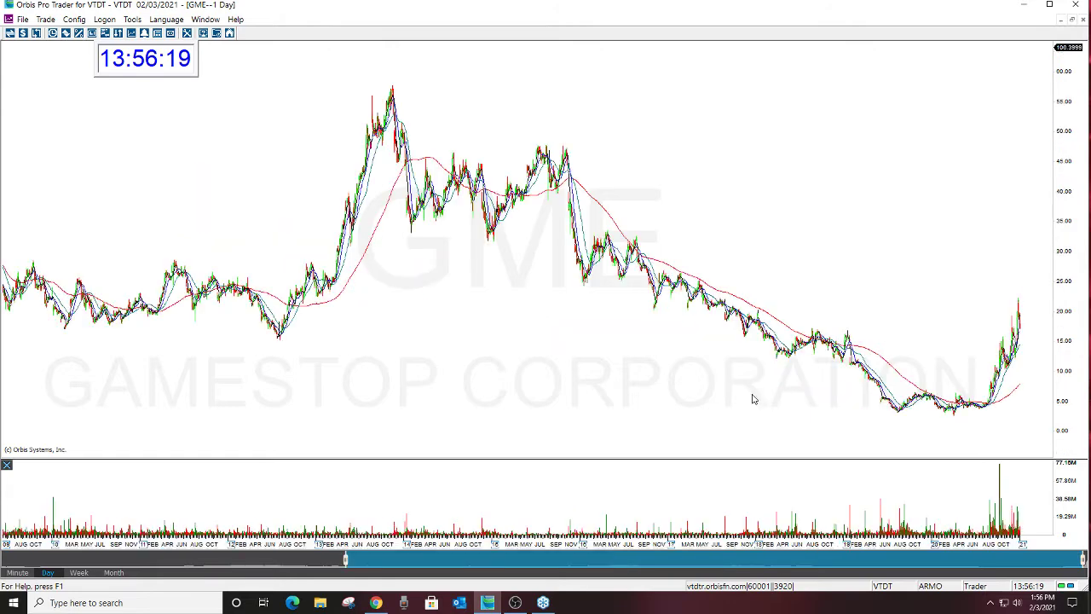
{"action": "scroll", "coordinate": [753, 399], "scroll_direction": "down", "scroll_amount": 1}
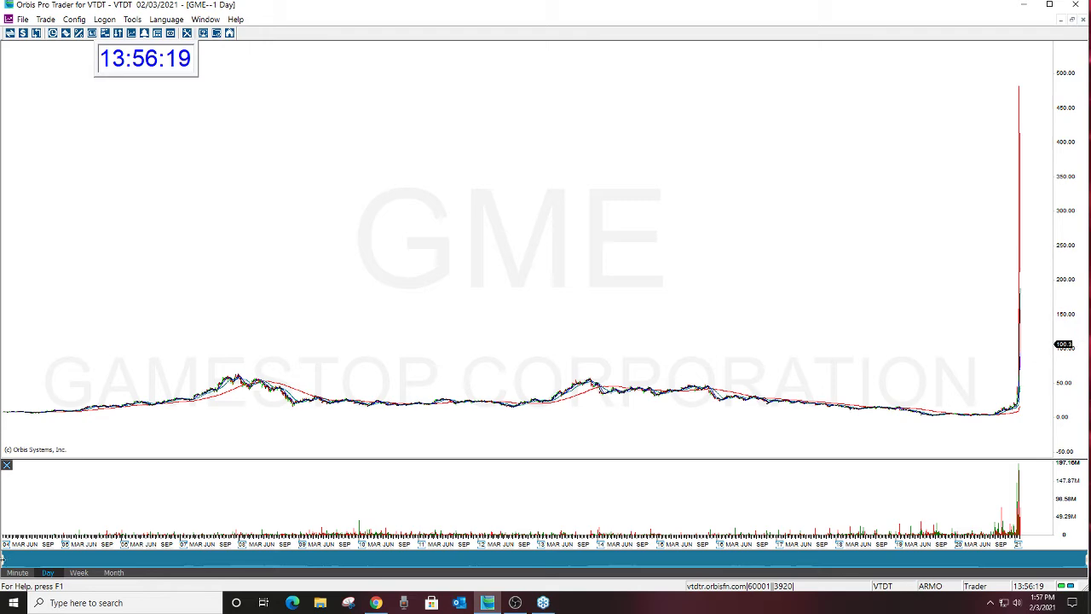
End the GME chart's date range in December 2020 and extend its start back to 2012 to examine the pre-spike history
{"action": "left_click_drag", "start_coordinate": [3, 560], "coordinate": [974, 559]}
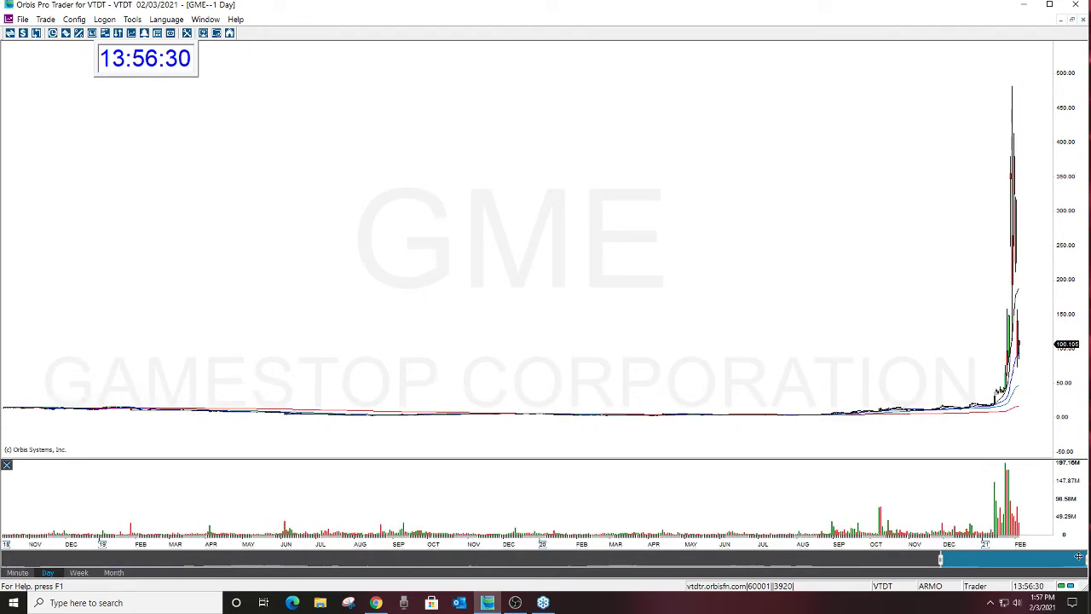
{"action": "left_click_drag", "start_coordinate": [1083, 558], "coordinate": [1079, 558]}
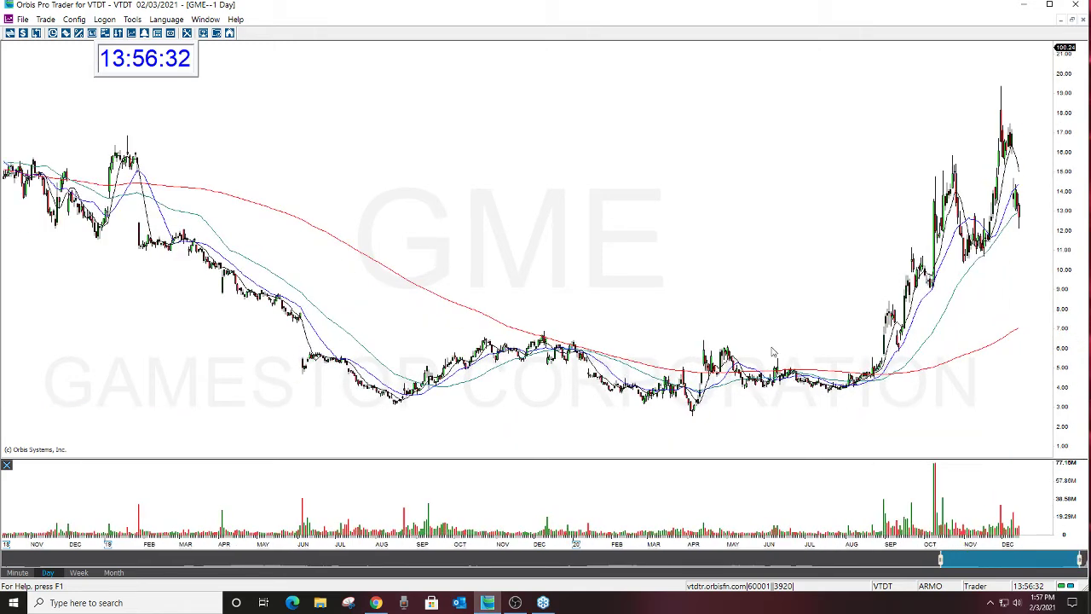
{"action": "scroll", "coordinate": [771, 358], "scroll_direction": "down", "scroll_amount": 2}
{"action": "scroll", "coordinate": [771, 358], "scroll_direction": "down", "scroll_amount": 2}
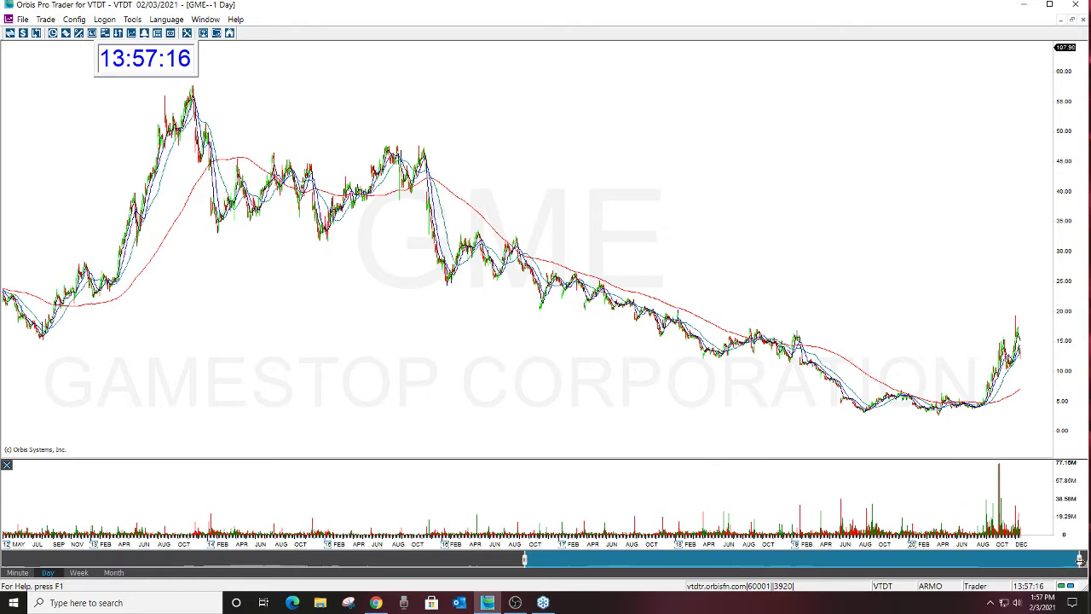
Set the GME daily chart's date range to run from mid-October 2020 through February 3, 2021
{"action": "left_click_drag", "start_coordinate": [1080, 559], "coordinate": [1083, 559]}
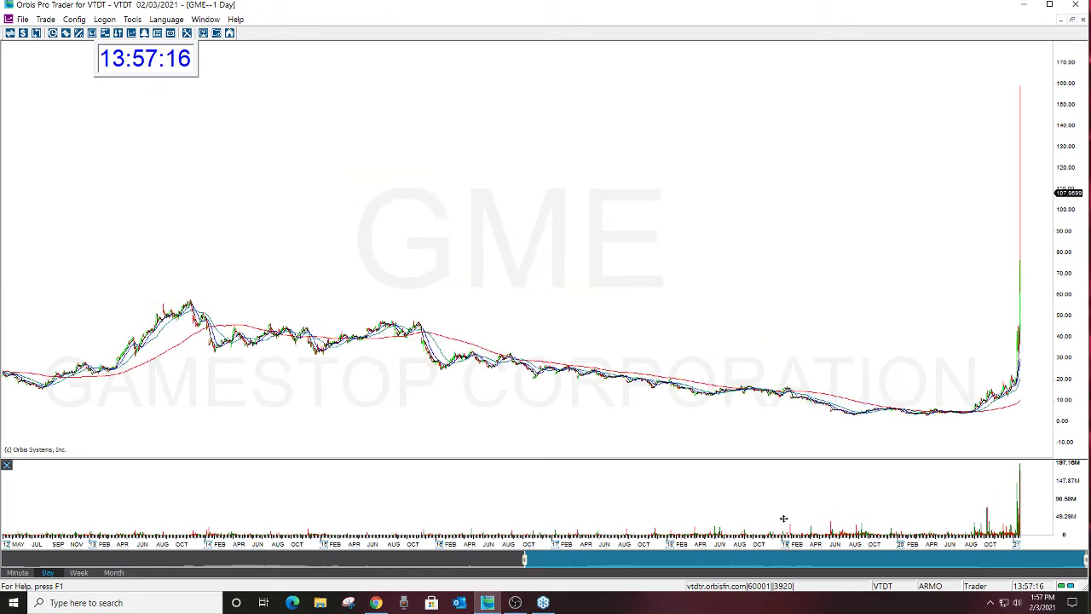
{"action": "left_click", "coordinate": [775, 319]}
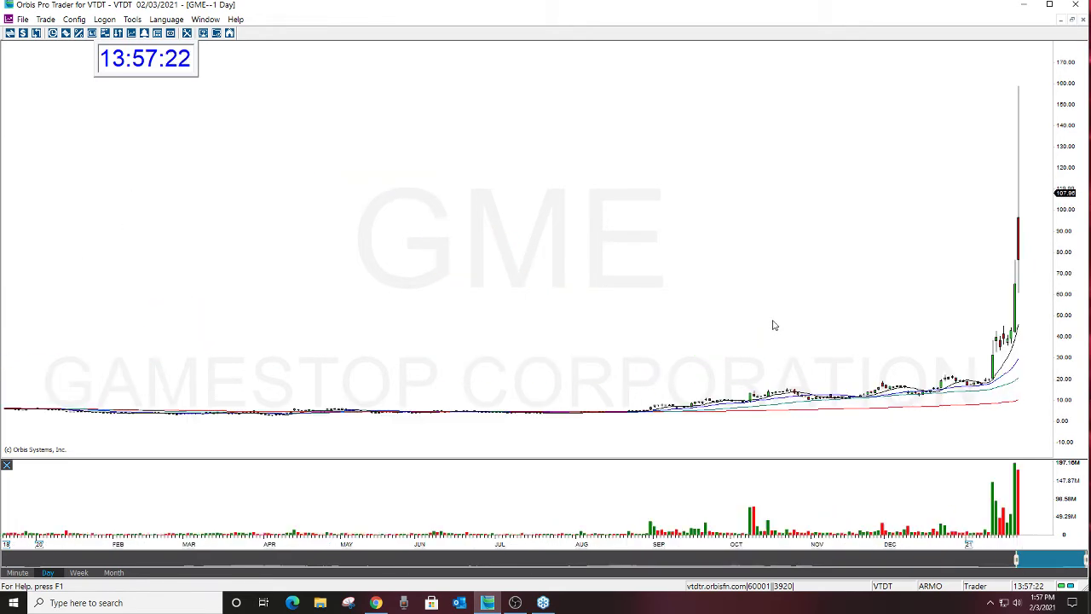
{"action": "scroll", "coordinate": [774, 325], "scroll_direction": "up", "scroll_amount": 5}
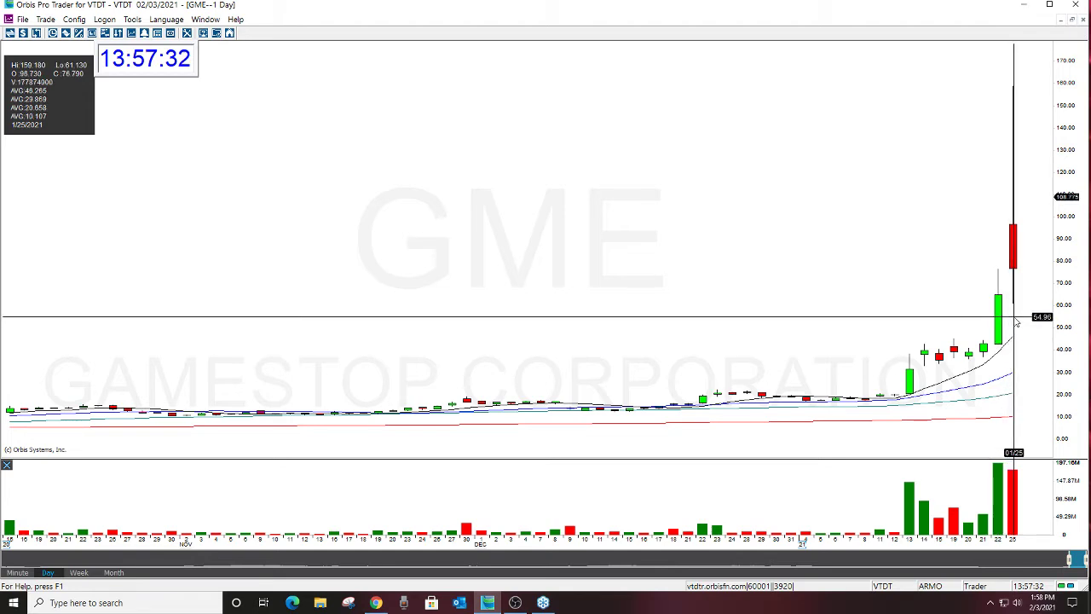
{"action": "left_click", "coordinate": [1079, 557]}
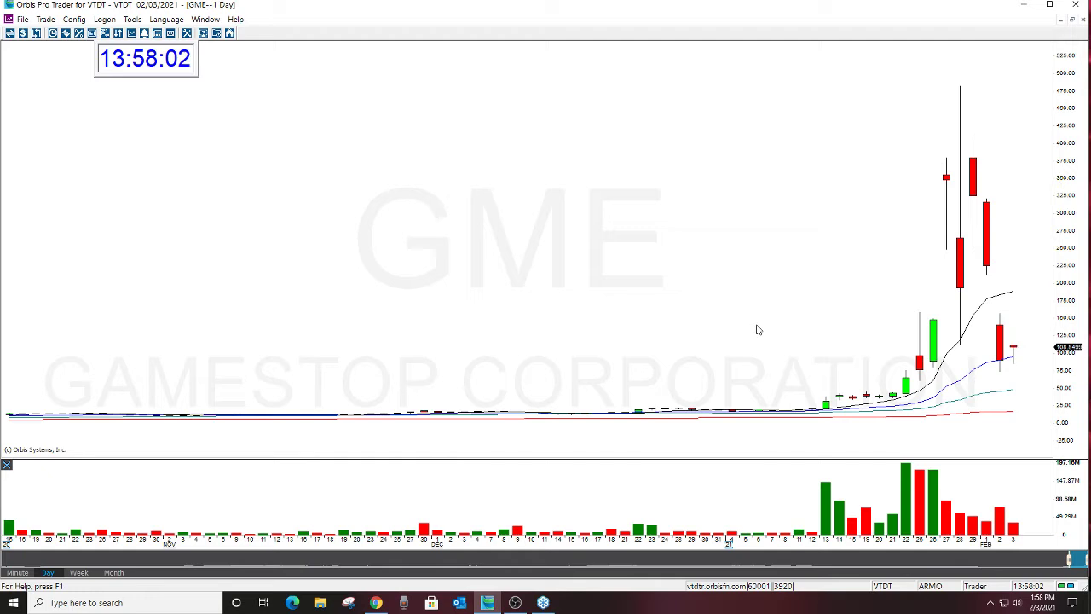
Inspect the price data of the GME daily candles from January 19 to early February with the crosshair
{"action": "left_click", "coordinate": [877, 388]}
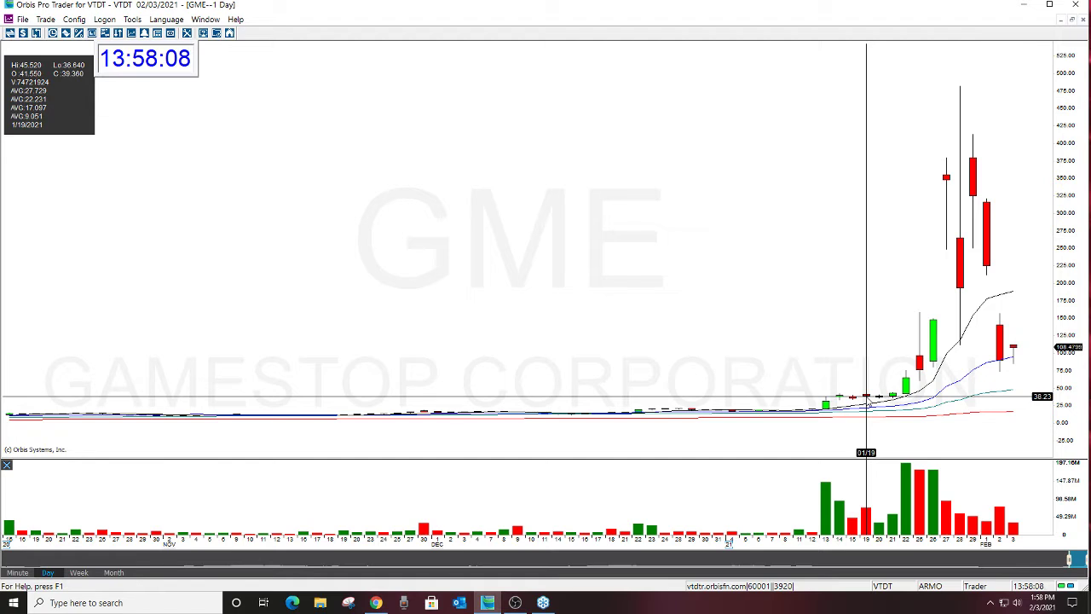
{"action": "left_click", "coordinate": [960, 352]}
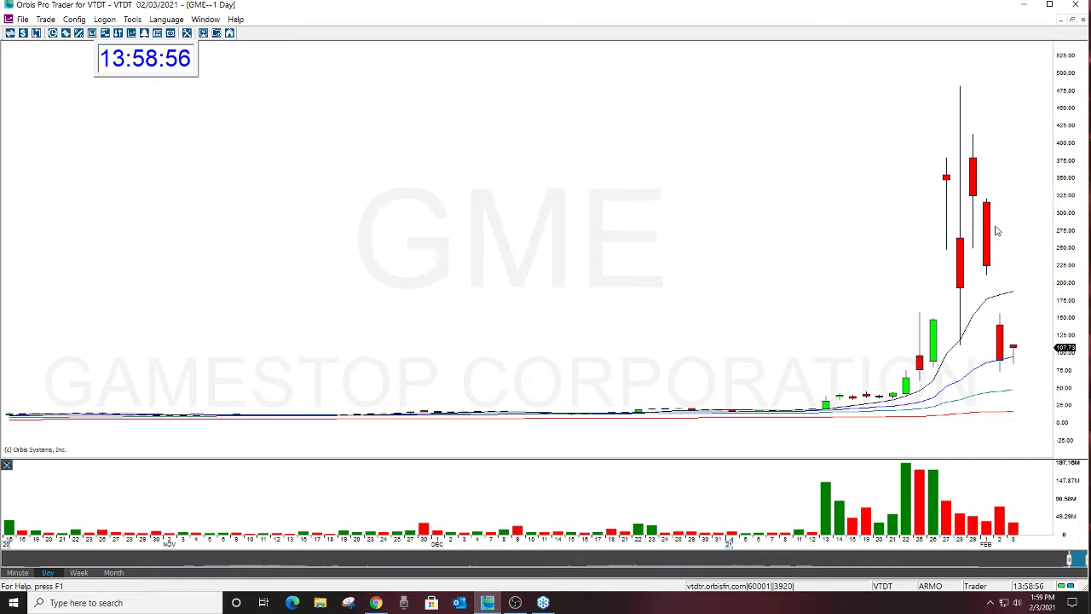
{"action": "left_click", "coordinate": [946, 215]}
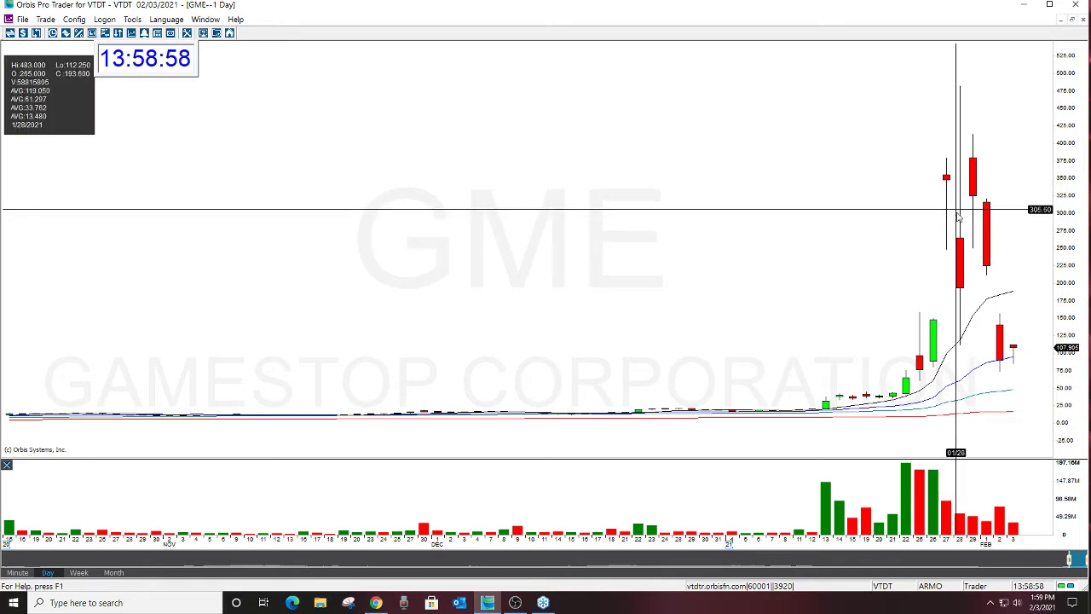
{"action": "left_click_drag", "start_coordinate": [957, 218], "coordinate": [959, 231]}
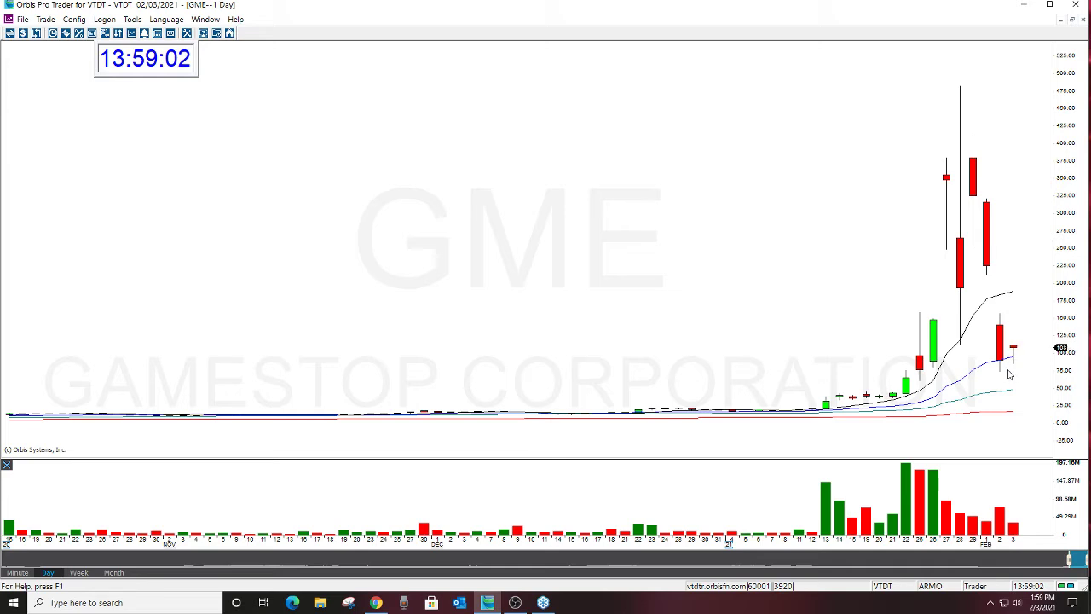
{"action": "left_click_drag", "start_coordinate": [1009, 375], "coordinate": [1016, 386]}
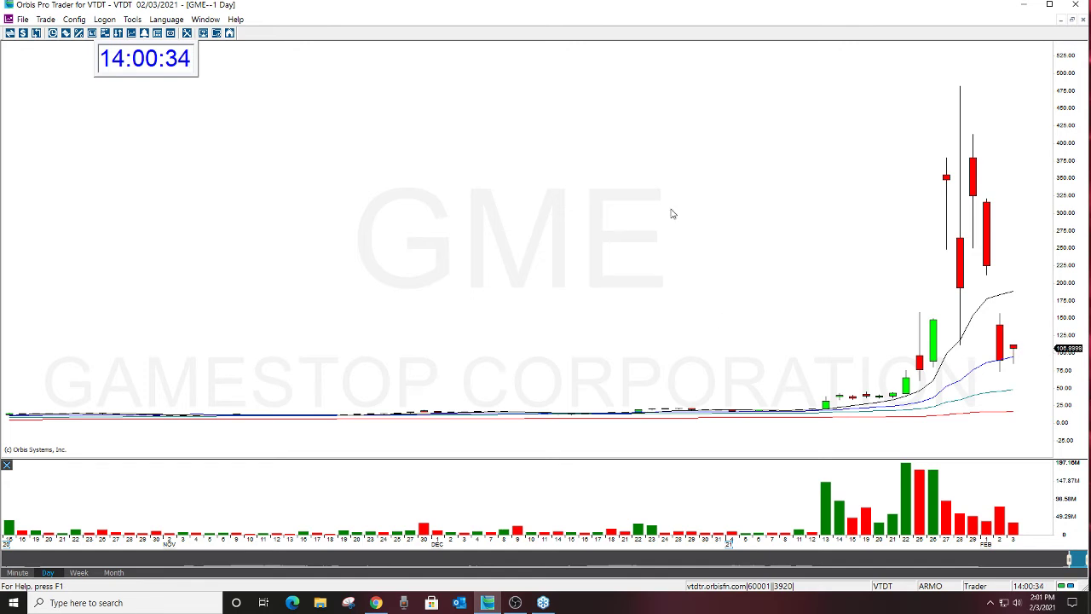
{"action": "left_click", "coordinate": [1001, 362]}
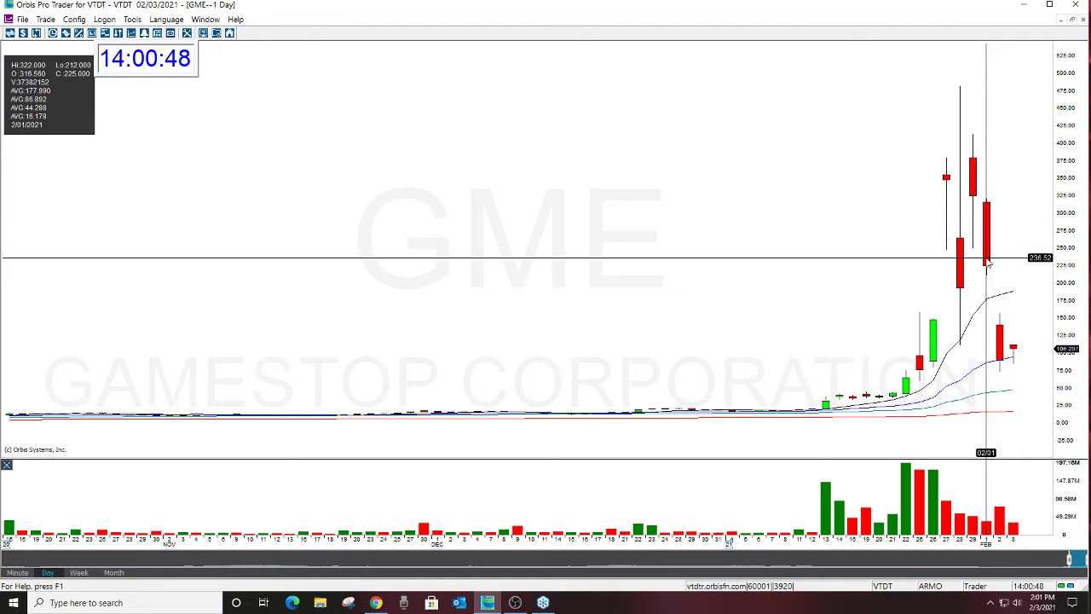
{"action": "left_click", "coordinate": [1003, 349]}
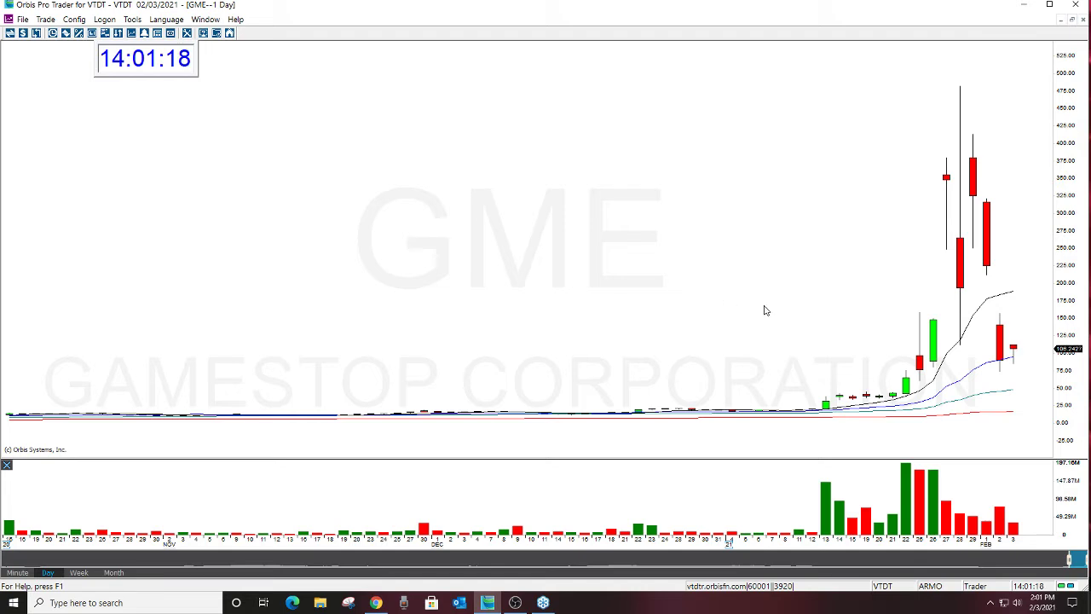
Inspect the GME daily candles from February 1 to 3 with the crosshair and expand the chart to its full history back to 2004
{"action": "left_click", "coordinate": [987, 270]}
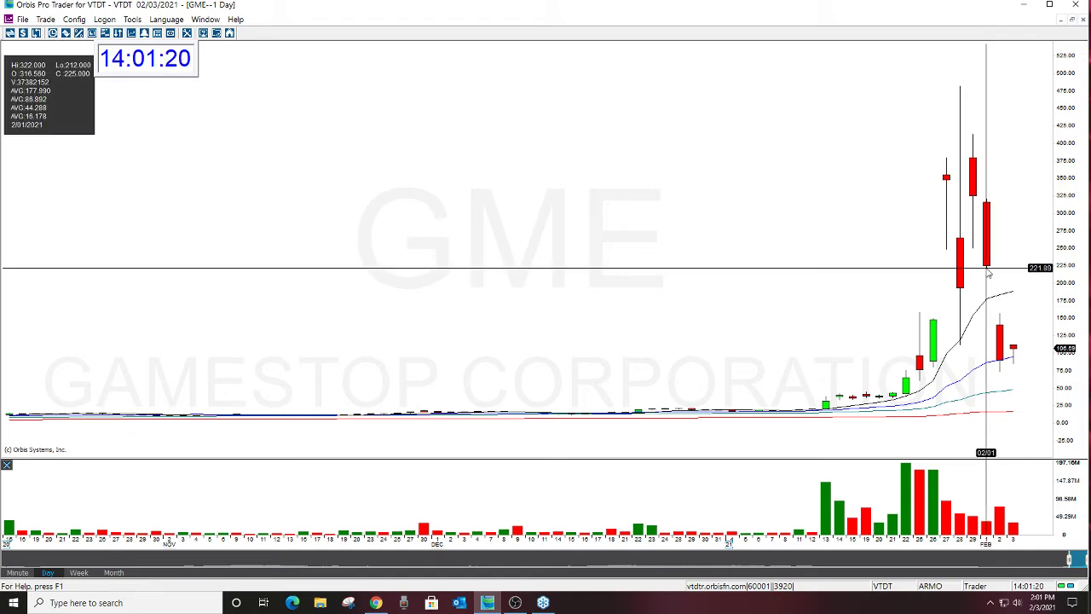
{"action": "left_click_drag", "start_coordinate": [987, 271], "coordinate": [1006, 343]}
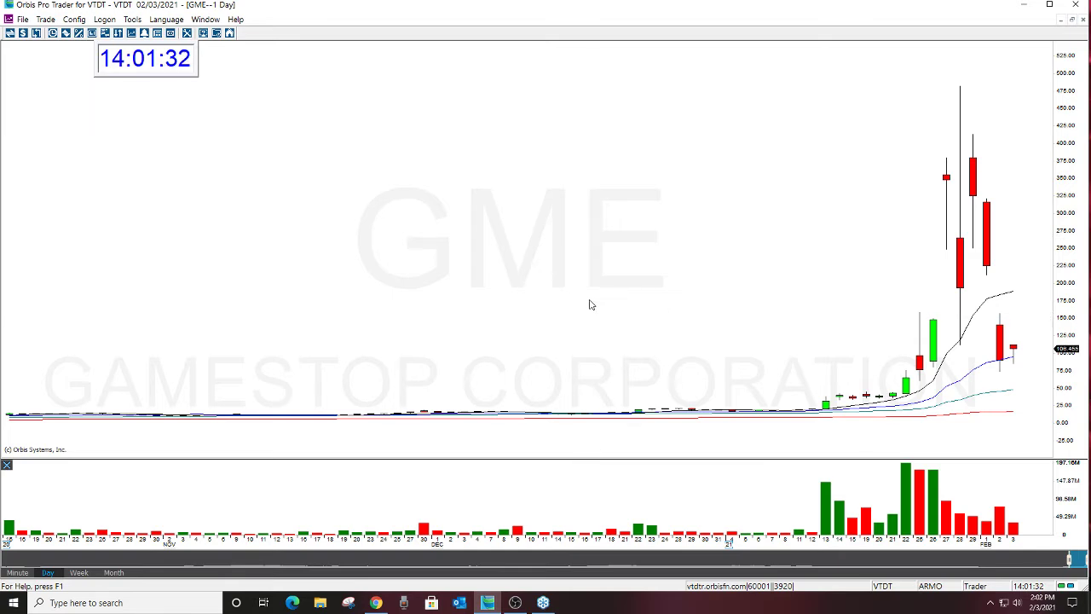
{"action": "scroll", "coordinate": [590, 304], "scroll_direction": "down", "scroll_amount": 5}
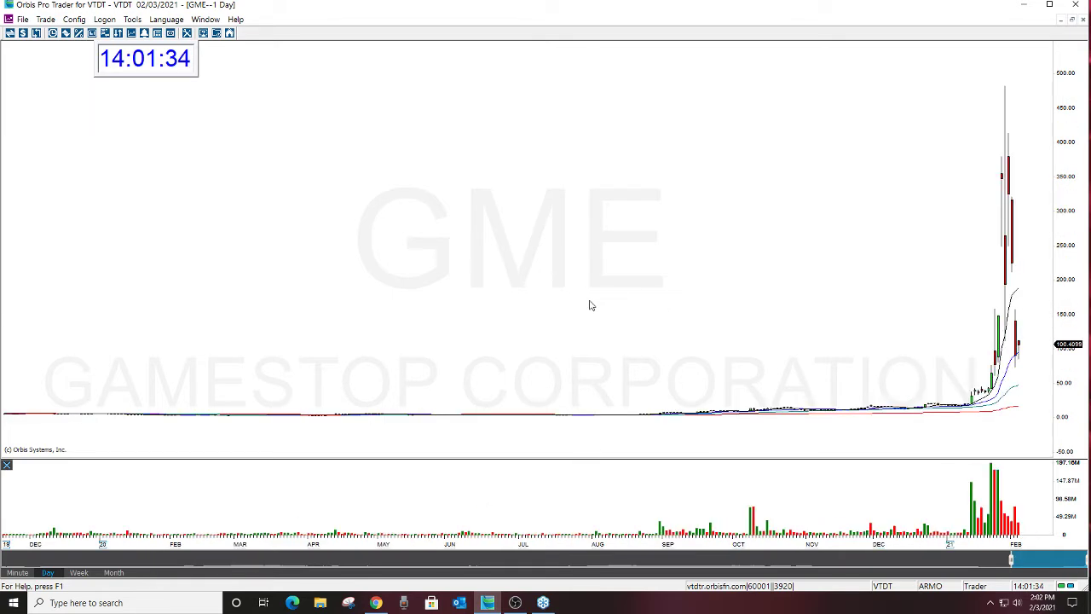
{"action": "scroll", "coordinate": [590, 305], "scroll_direction": "down", "scroll_amount": 10}
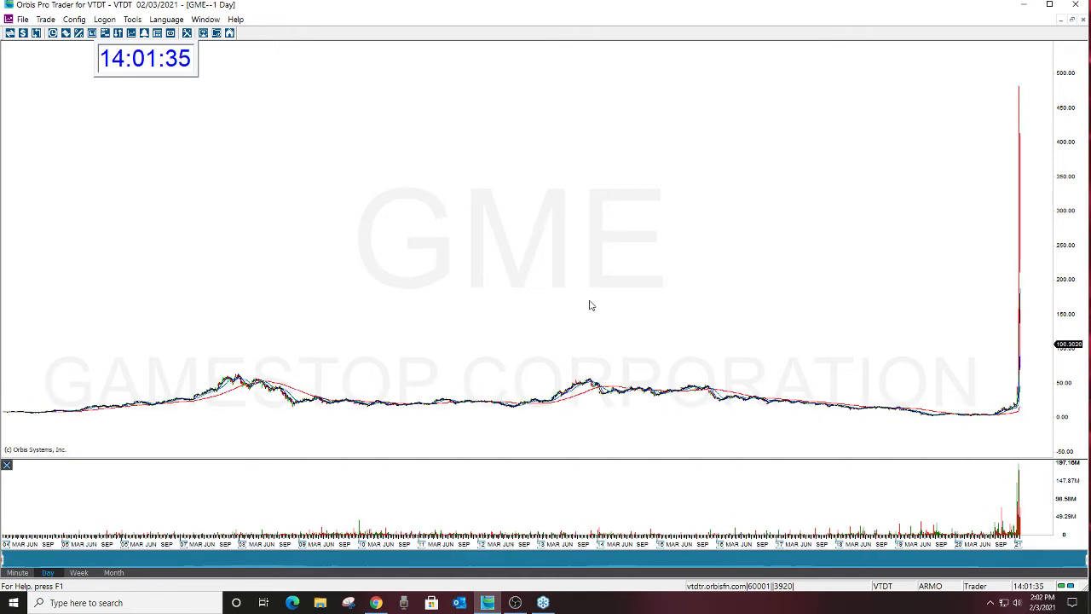
{"action": "left_click", "coordinate": [634, 405]}
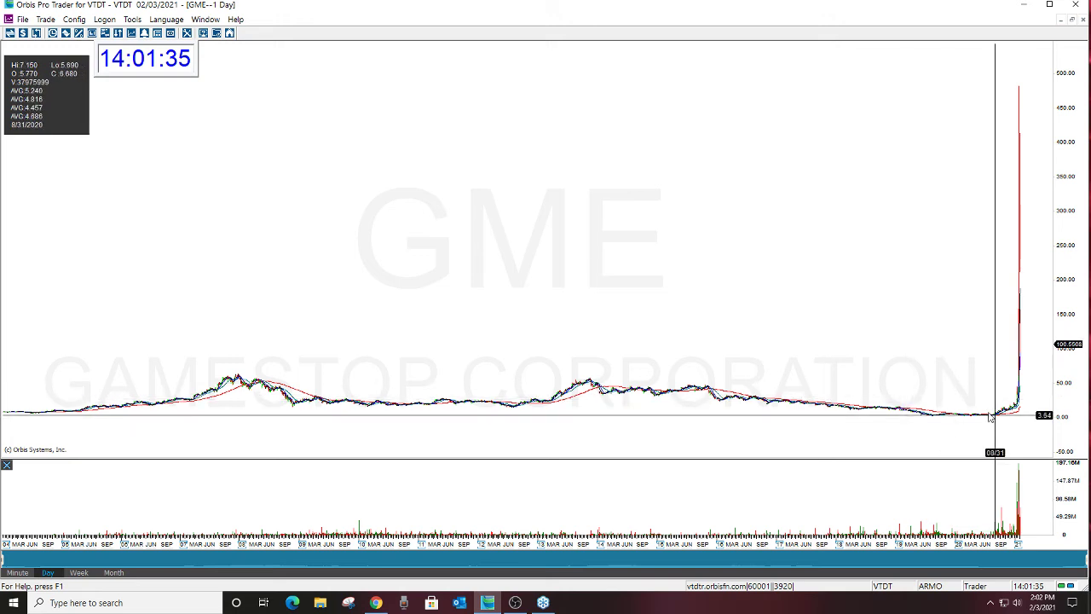
Narrow the GME daily chart to mid-December through February 3, 2021 and return to the multi-chart layout
{"action": "left_click", "coordinate": [892, 370]}
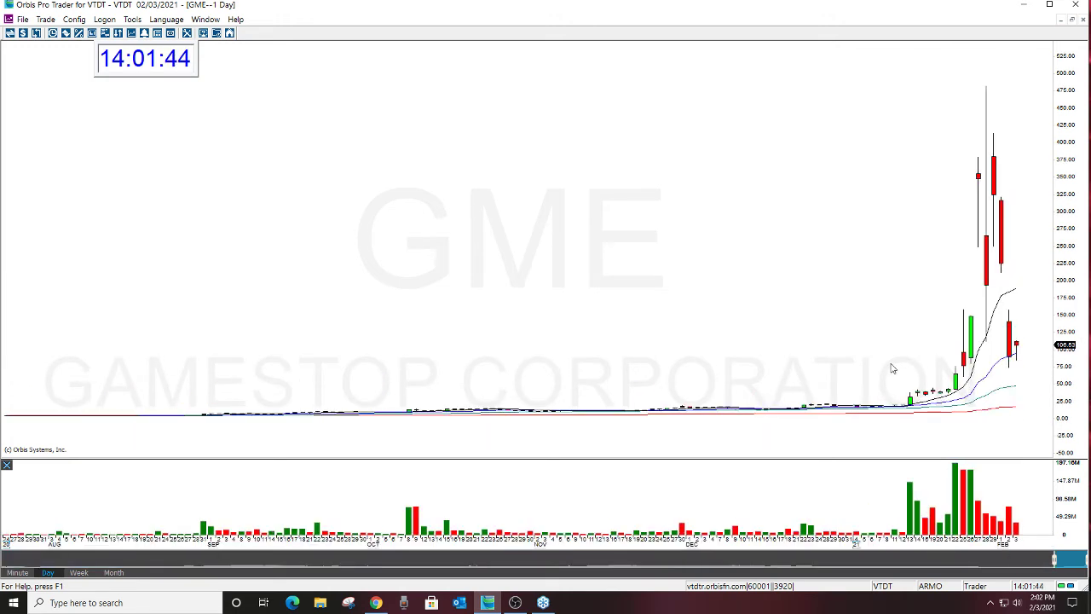
{"action": "scroll", "coordinate": [892, 368], "scroll_direction": "up", "scroll_amount": 3}
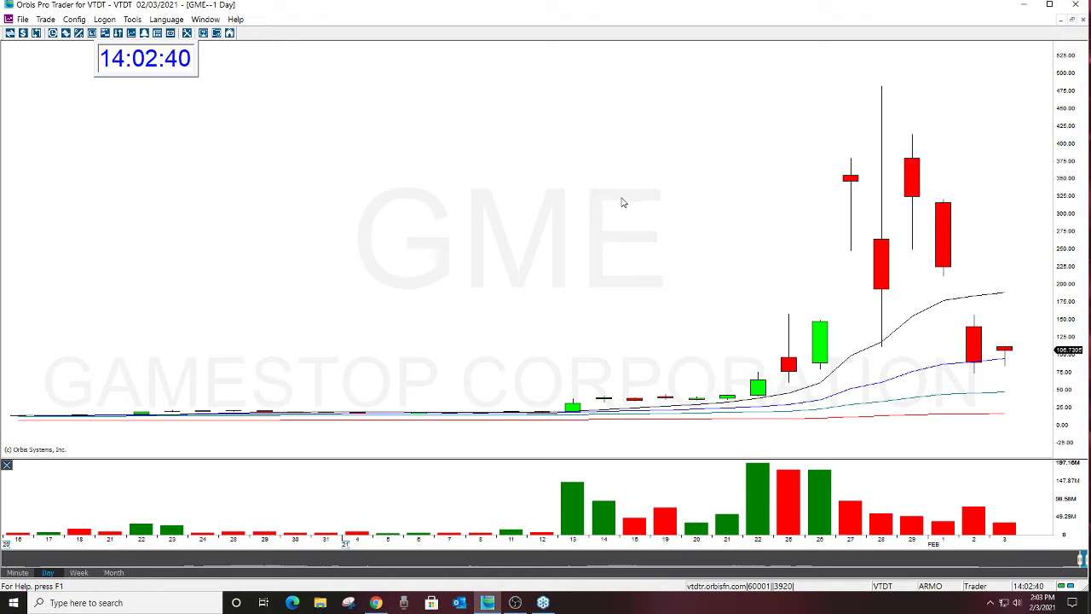
{"action": "left_click", "coordinate": [1071, 19]}
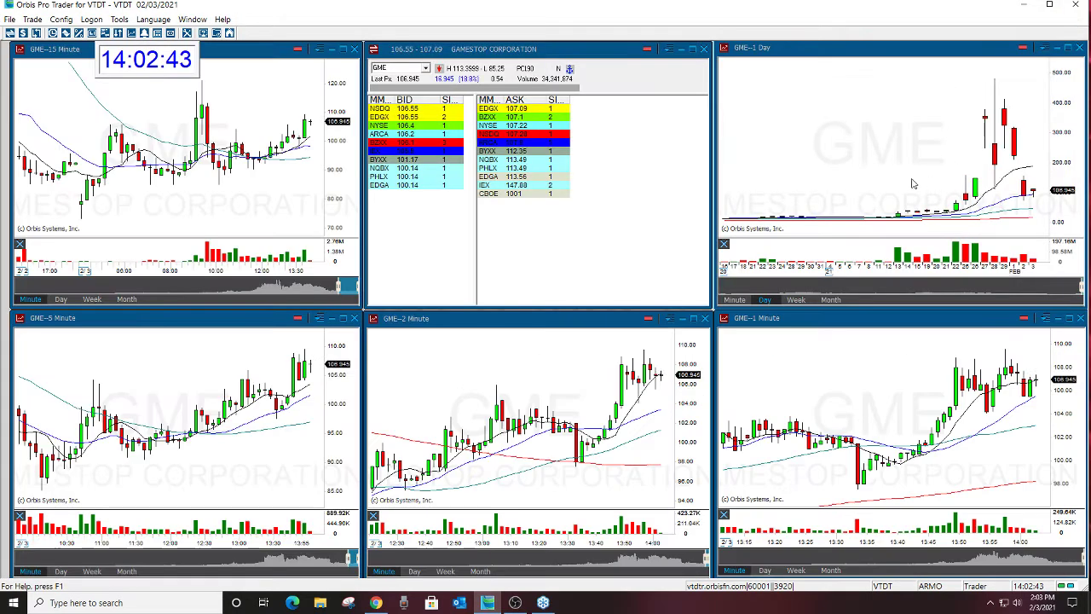
Load GOOG in the quote window and its linked charts
{"action": "left_click", "coordinate": [376, 68]}
{"action": "type", "text": "GOOG"}
{"action": "key", "text": "Return"}
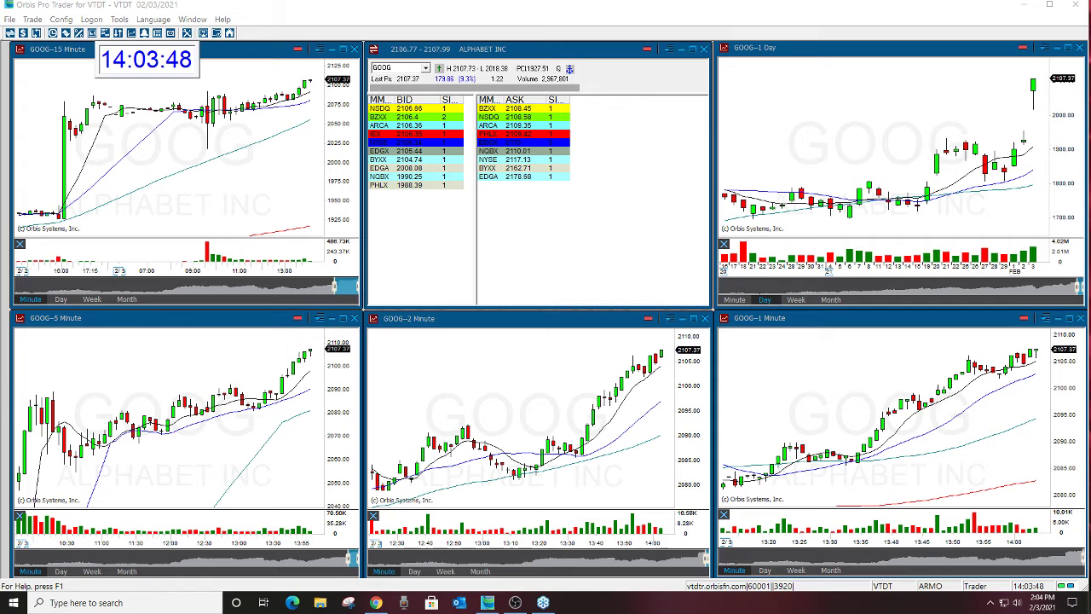
Enlarge the GOOG 15-minute chart, extend it back to February 1, inspect the candles before the February 2 after-hours jump, and restore the layout
{"action": "right_click", "coordinate": [217, 157]}
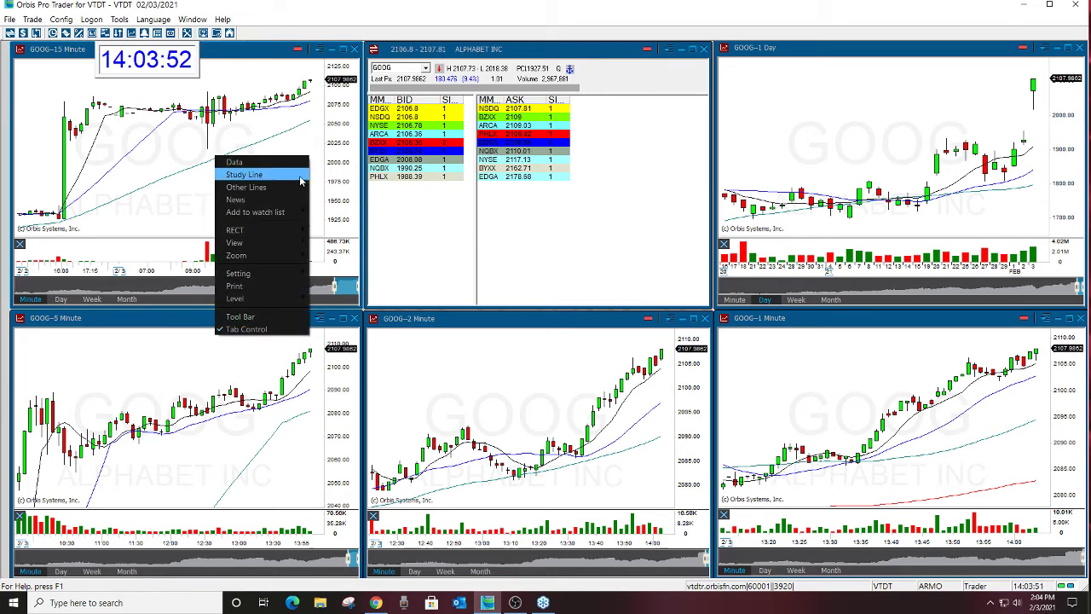
{"action": "key", "text": "Escape"}
{"action": "left_click", "coordinate": [344, 48]}
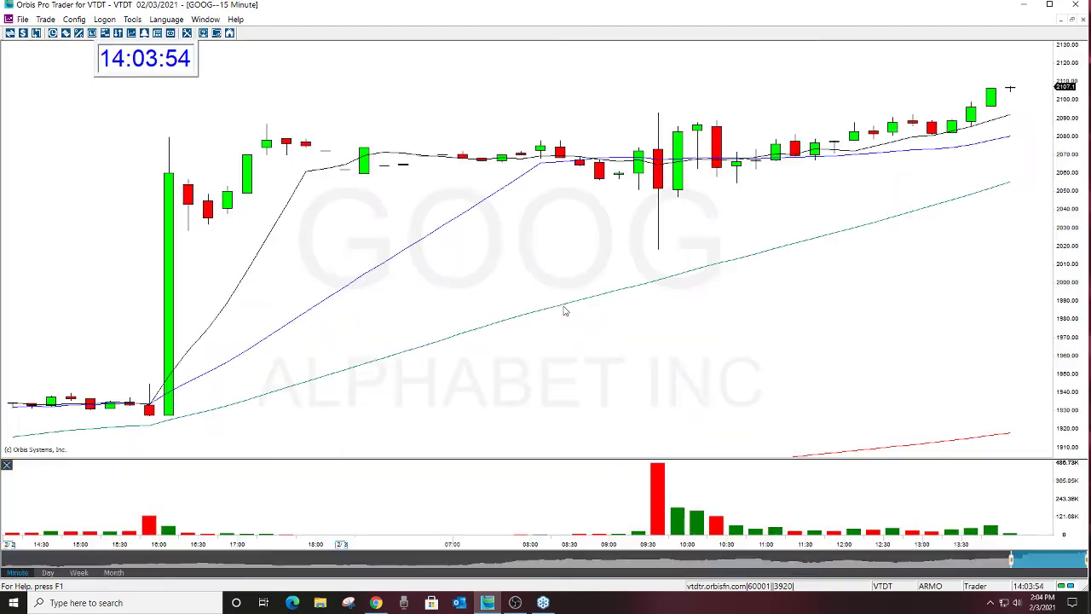
{"action": "scroll", "coordinate": [597, 353], "scroll_direction": "down", "scroll_amount": 2}
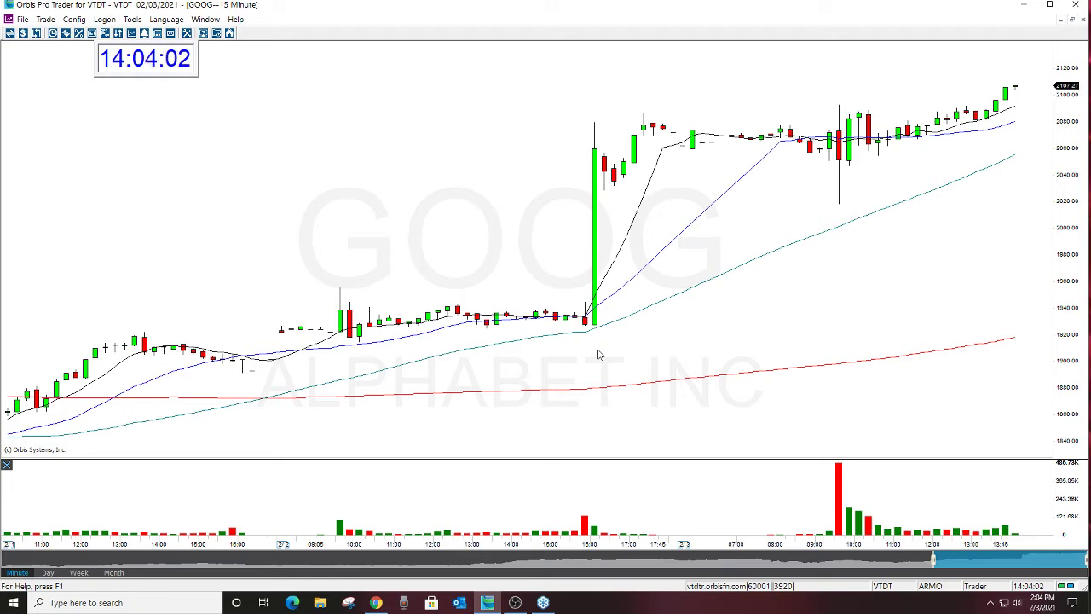
{"action": "left_click", "coordinate": [544, 319]}
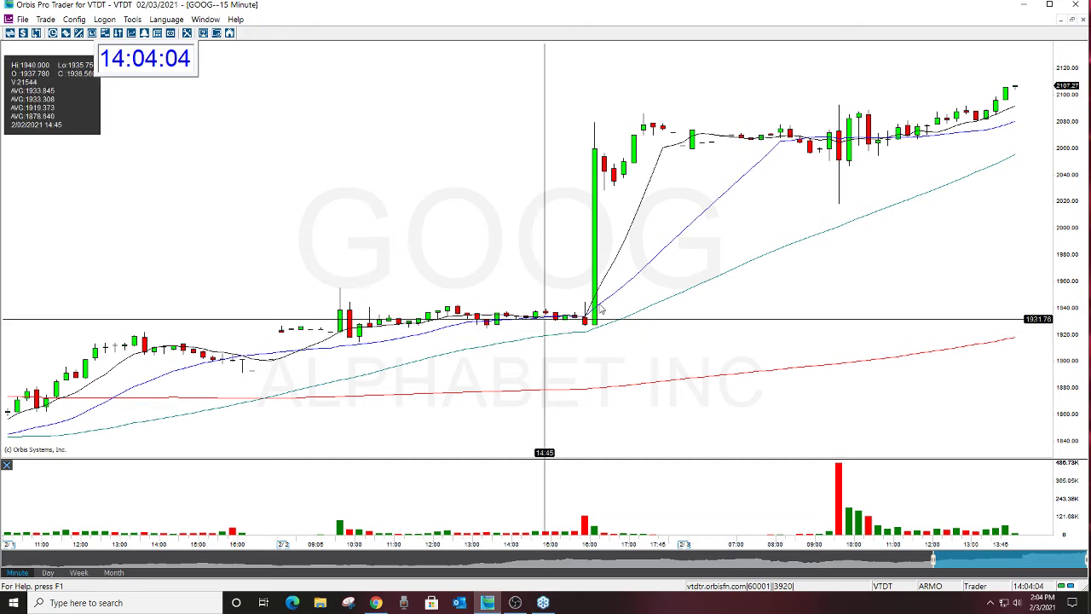
{"action": "left_click", "coordinate": [599, 314]}
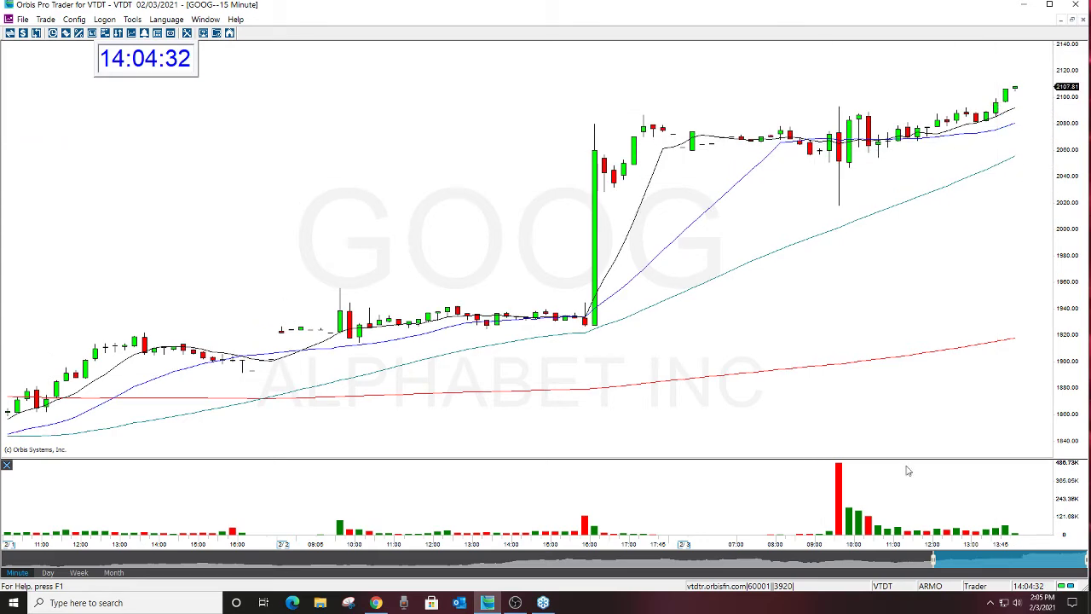
{"action": "left_click", "coordinate": [1073, 19]}
{"action": "scroll", "coordinate": [205, 174], "scroll_direction": "up", "scroll_amount": 2}
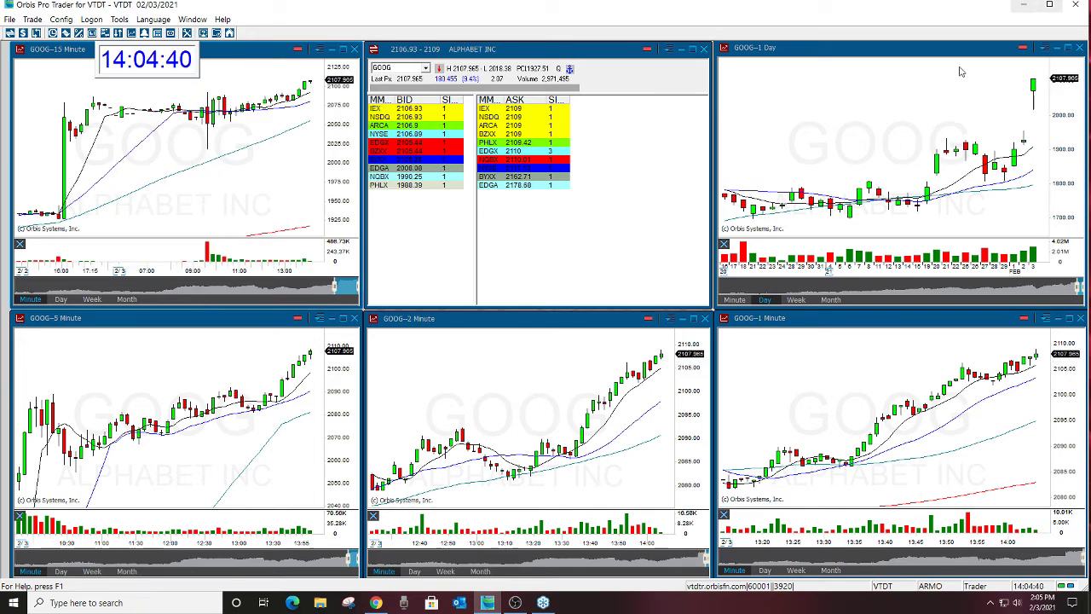
Enlarge the GOOG daily chart, examine its price trend back to late July 2020, and return to the multi-chart layout
{"action": "left_click", "coordinate": [1069, 48]}
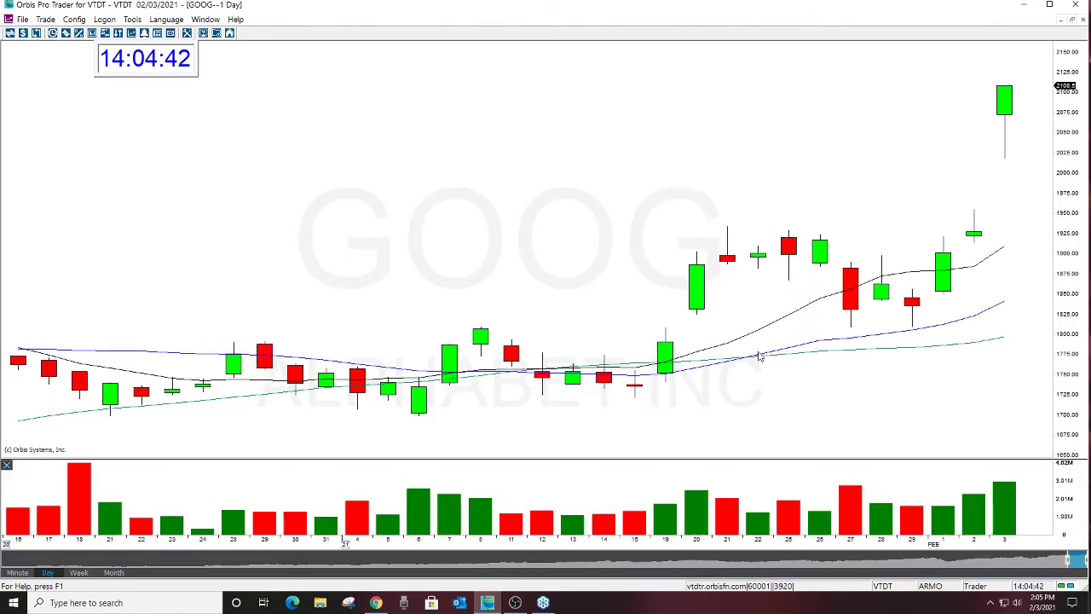
{"action": "scroll", "coordinate": [759, 357], "scroll_direction": "down", "scroll_amount": 3}
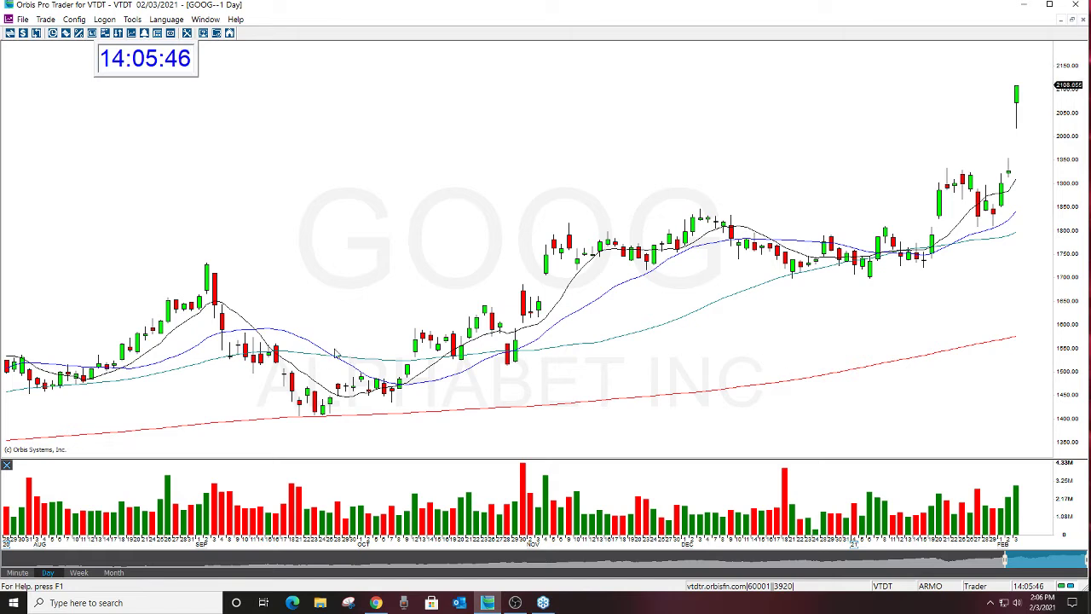
{"action": "left_click", "coordinate": [1008, 189]}
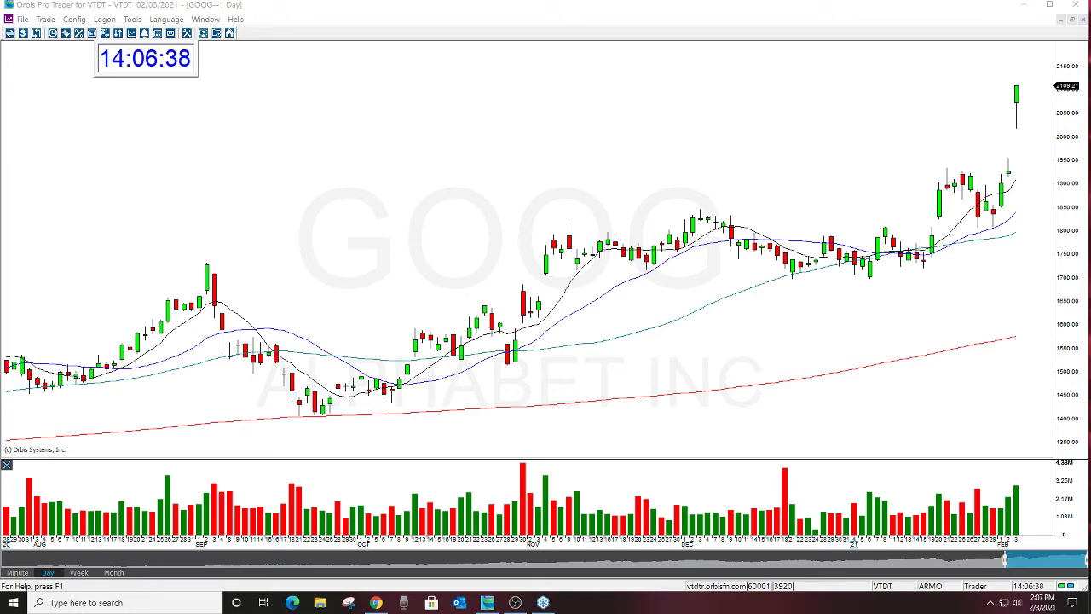
{"action": "left_click", "coordinate": [1072, 20]}
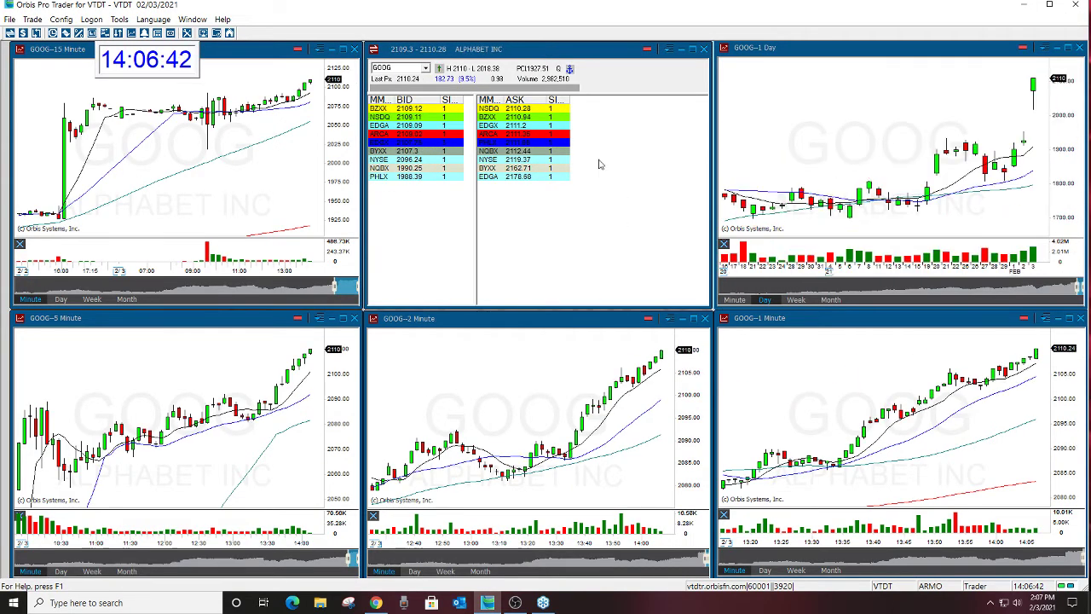
Load CCL in the quote window and its linked charts
{"action": "left_click", "coordinate": [387, 85]}
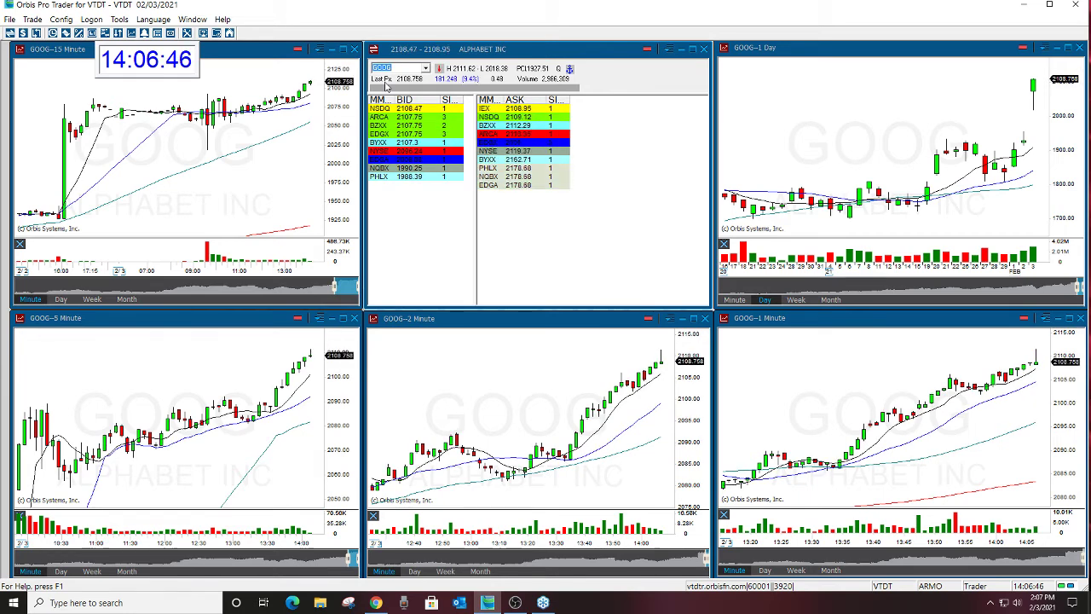
{"action": "type", "text": "CCL"}
{"action": "key", "text": "Return"}
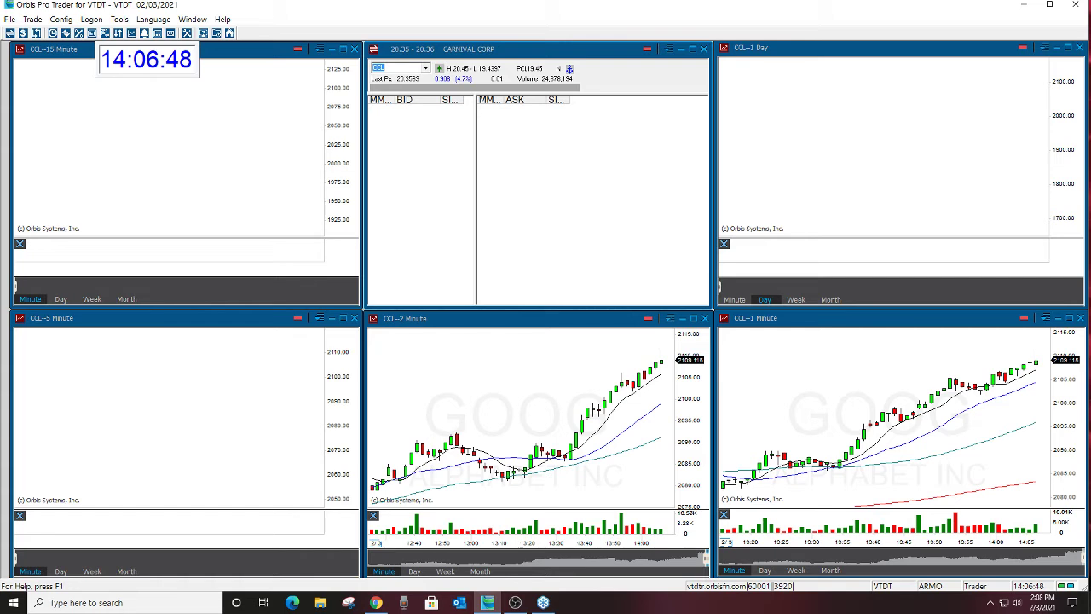
Load AMC in the linked charts and enlarge its daily chart, extending the range back to late July 2020
{"action": "type", "text": "AMC"}
{"action": "key", "text": "Return"}
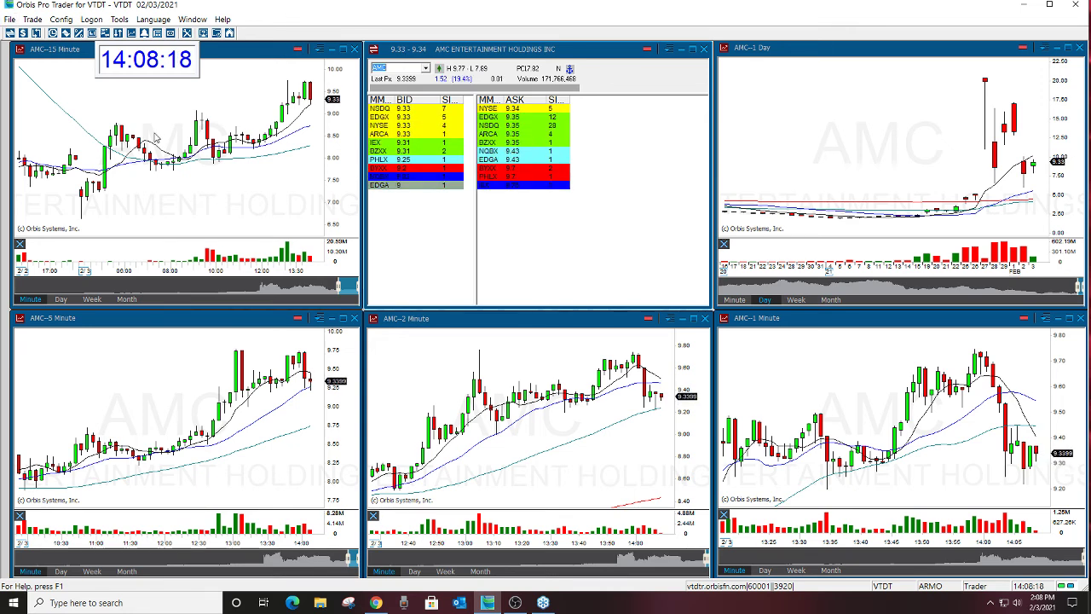
{"action": "left_click", "coordinate": [1069, 50]}
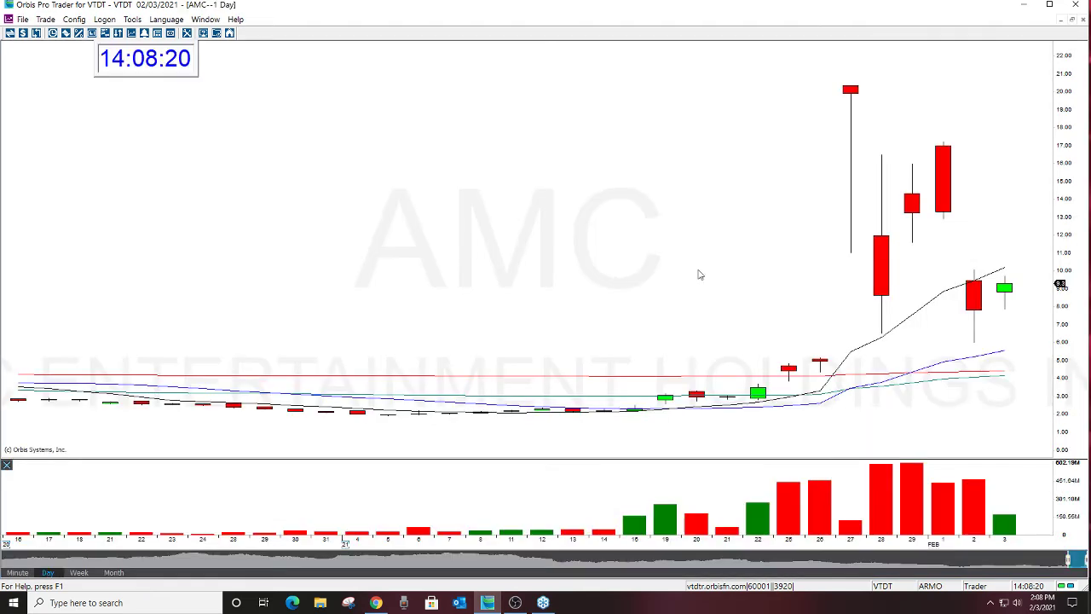
{"action": "scroll", "coordinate": [586, 312], "scroll_direction": "down", "scroll_amount": 3}
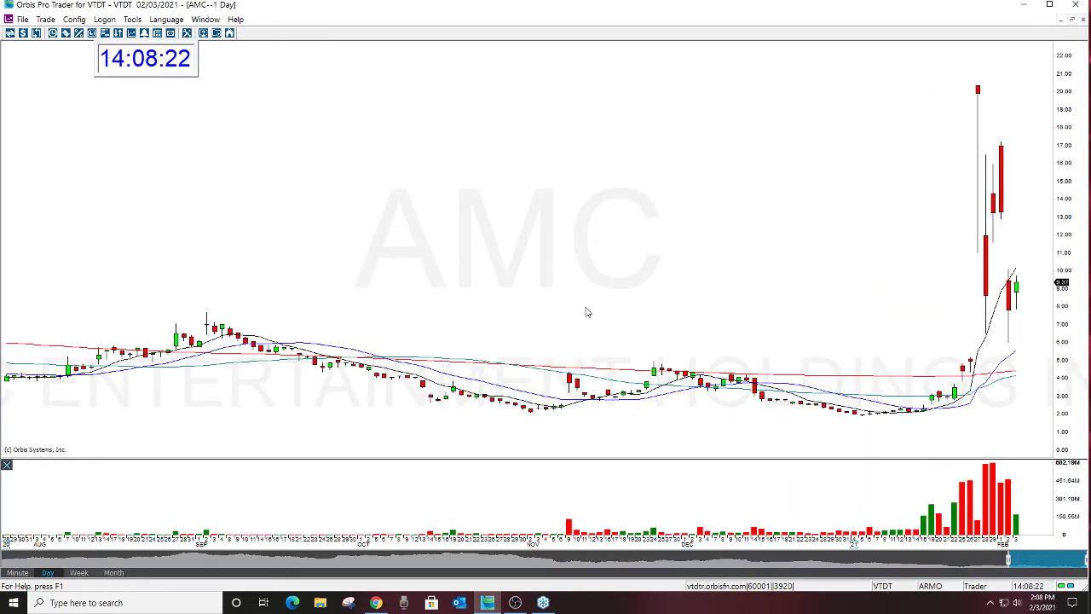
Inspect the price data of the AMC daily candles for January 26 and 27 with the crosshair
{"action": "left_click_drag", "start_coordinate": [962, 402], "coordinate": [973, 388]}
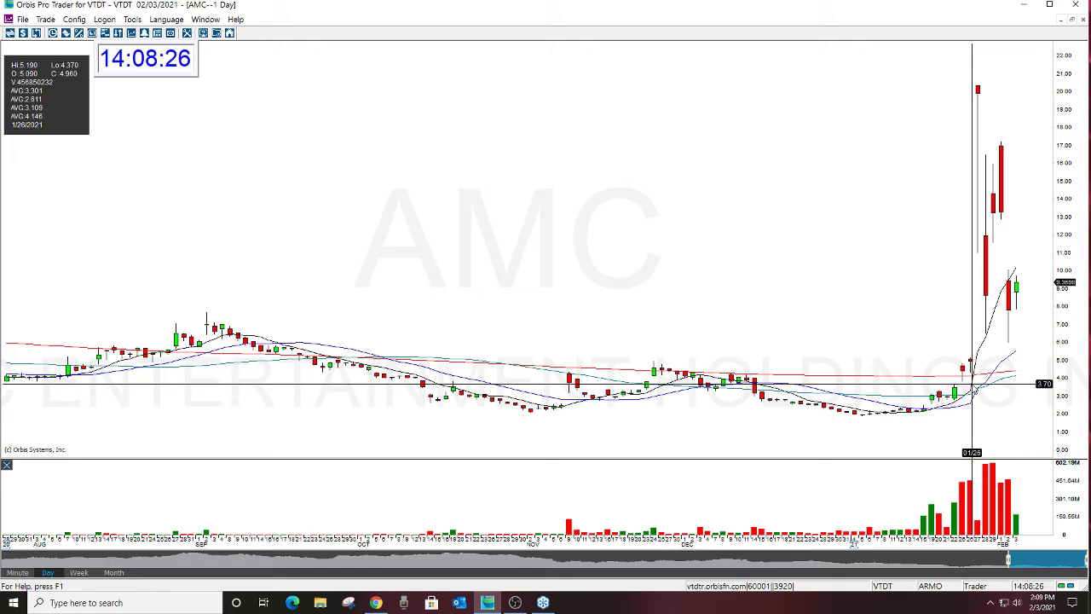
{"action": "left_click_drag", "start_coordinate": [972, 384], "coordinate": [979, 224]}
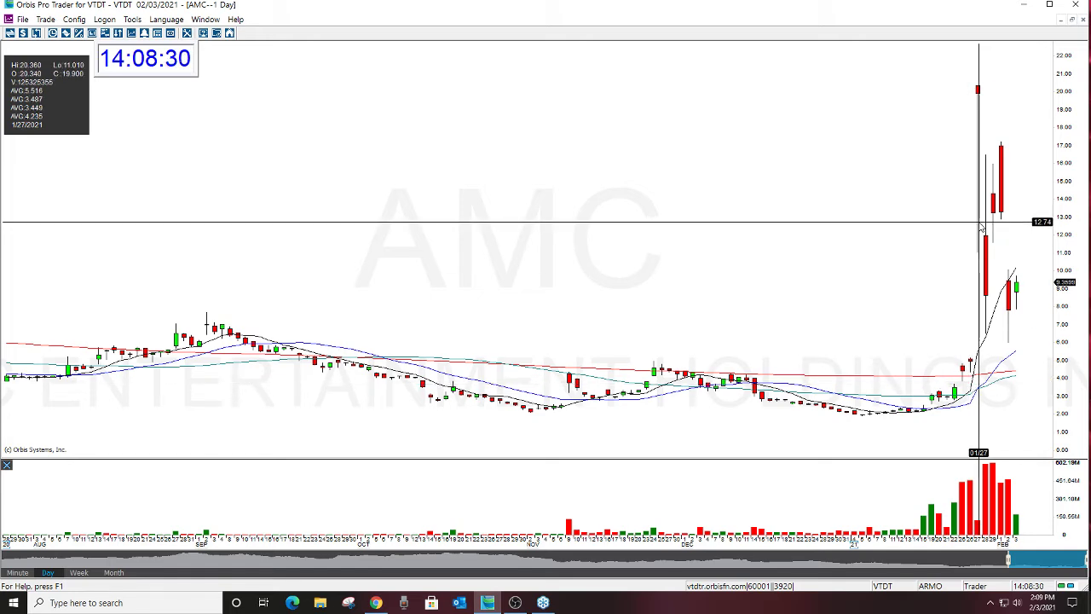
{"action": "left_click_drag", "start_coordinate": [982, 229], "coordinate": [983, 228]}
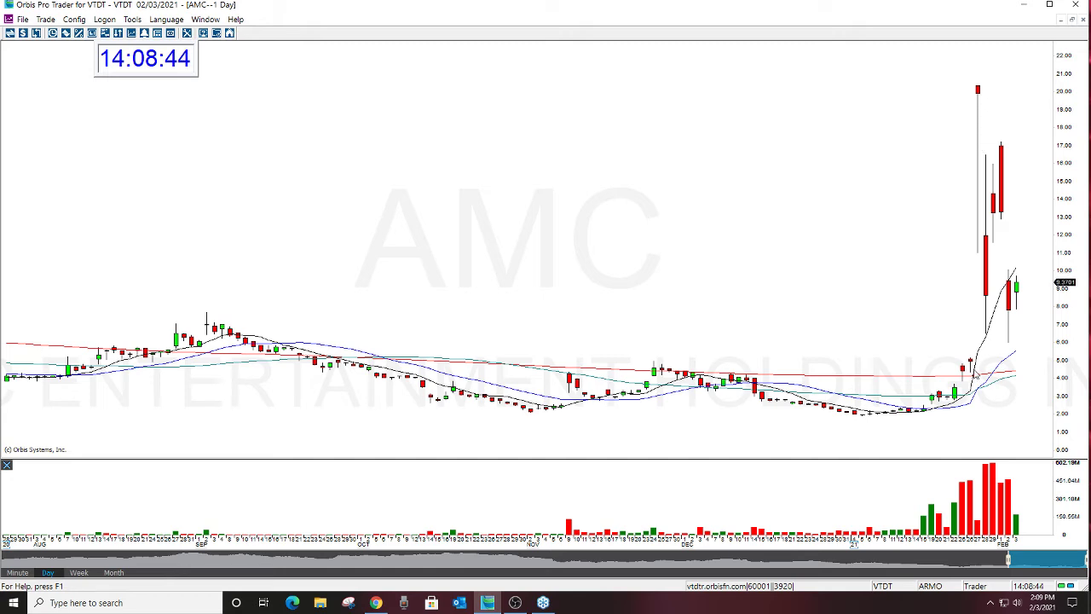
Examine the AMC daily history back to about the start of 2019, restore the late-July 2020 range, and return to the multi-chart layout
{"action": "scroll", "coordinate": [704, 232], "scroll_direction": "down", "scroll_amount": 4}
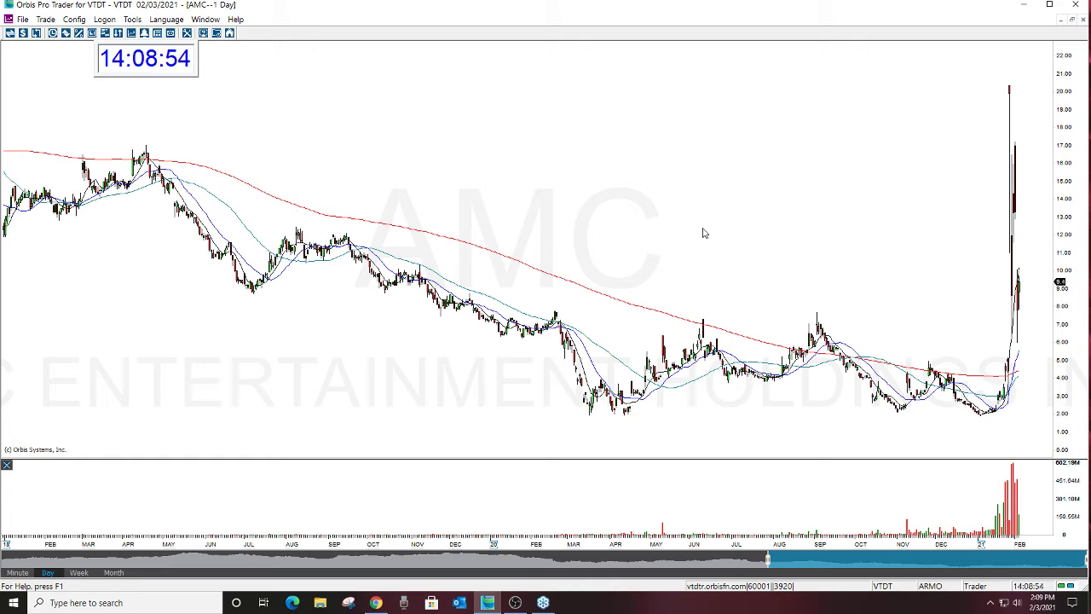
{"action": "scroll", "coordinate": [704, 233], "scroll_direction": "up", "scroll_amount": 3}
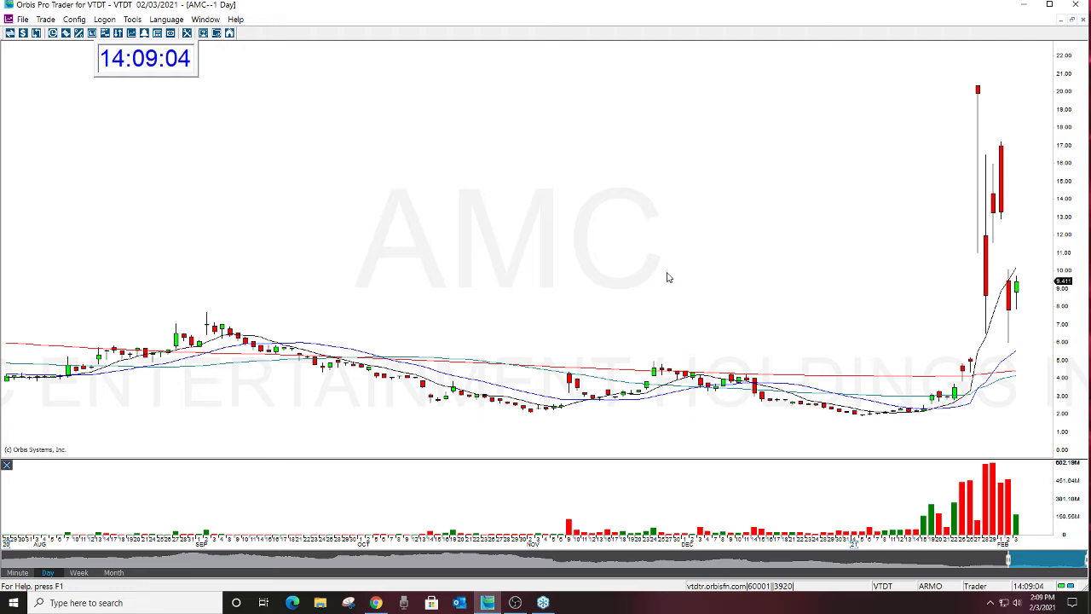
{"action": "left_click", "coordinate": [1071, 19]}
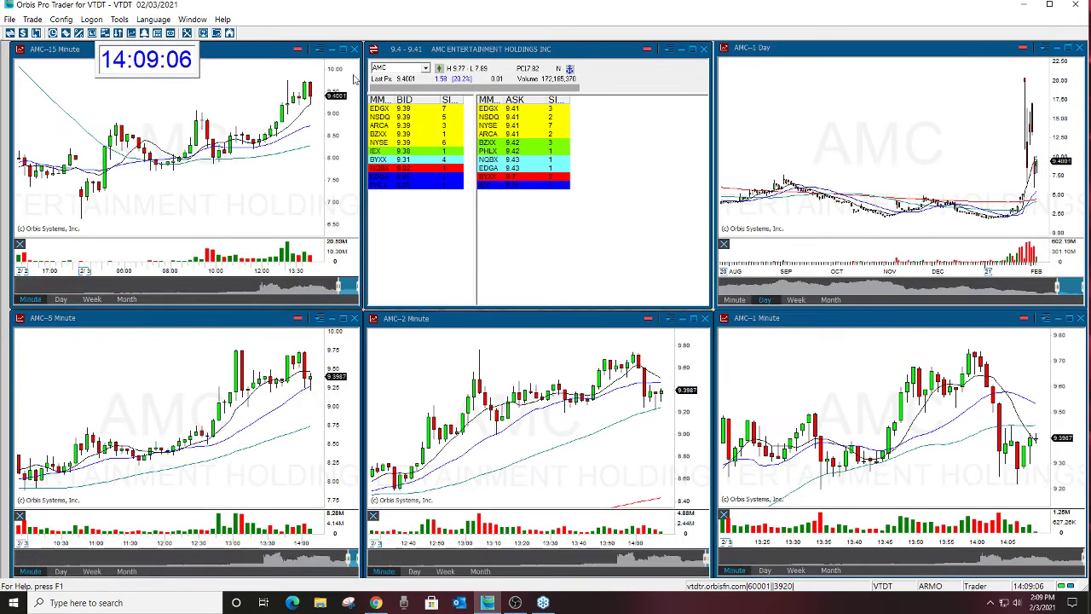
Load TSLA in the linked charts and enlarge its daily chart, narrowed to late October 2020 through February 3, 2021
{"action": "key", "text": "Return"}
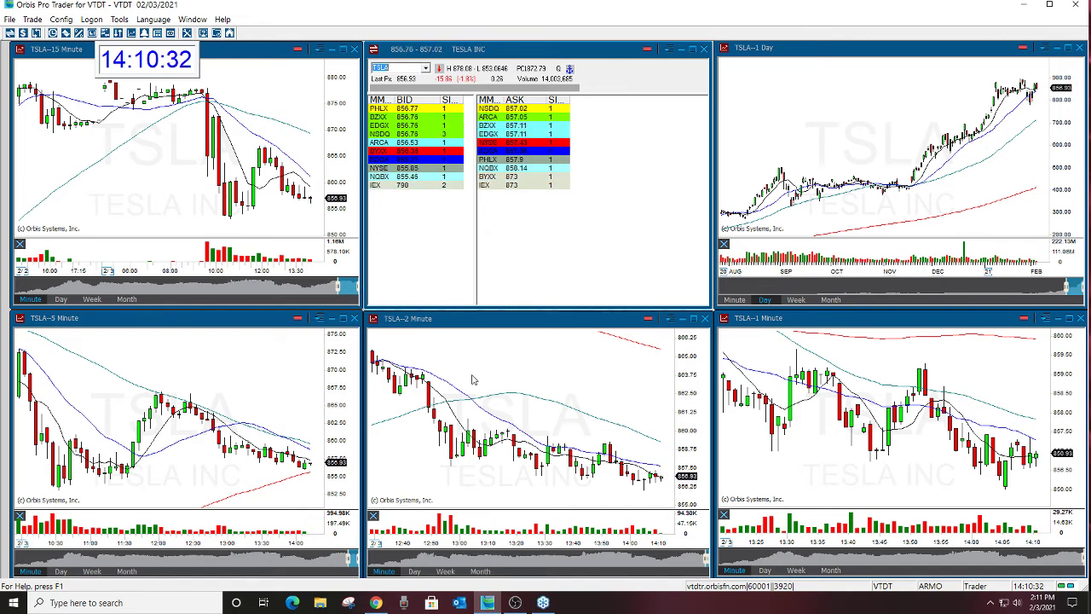
{"action": "left_click", "coordinate": [1064, 48]}
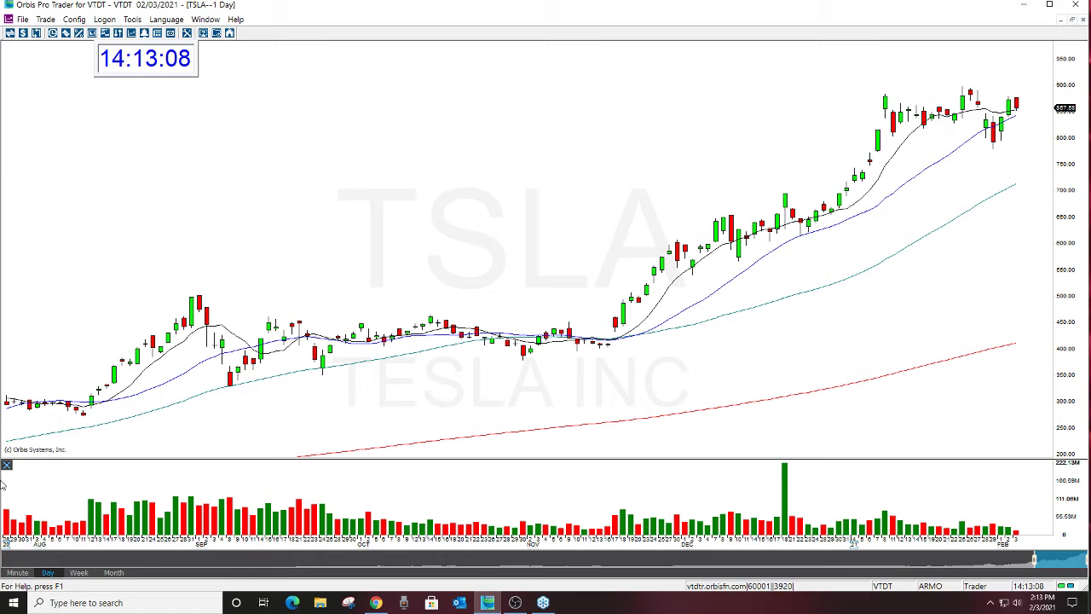
{"action": "scroll", "coordinate": [853, 179], "scroll_direction": "up", "scroll_amount": 2}
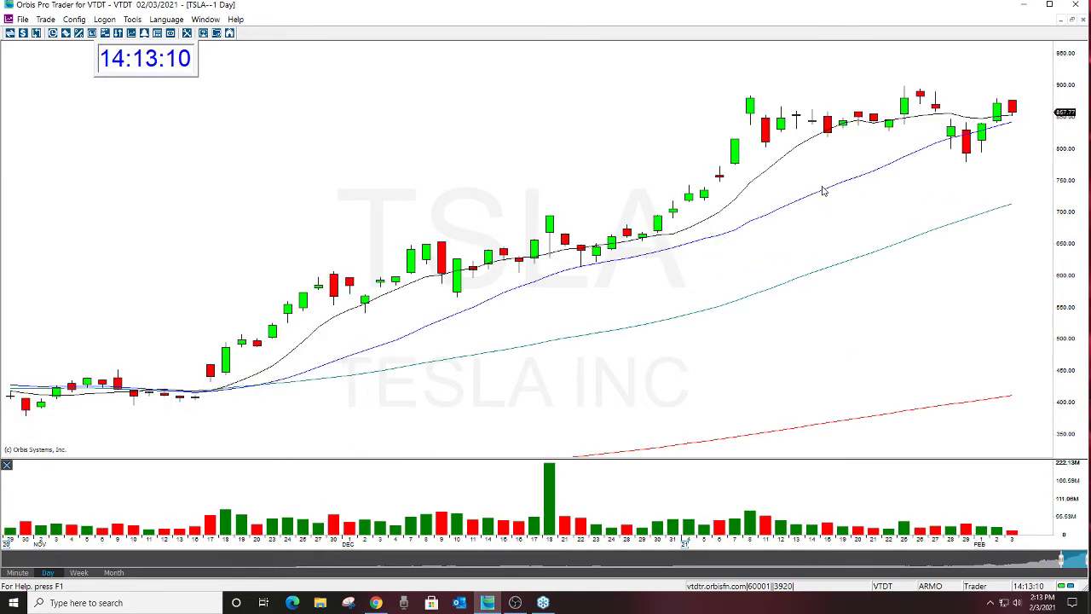
Inspect the price data of the TSLA January 28 daily candle with the crosshair
{"action": "left_click", "coordinate": [953, 162]}
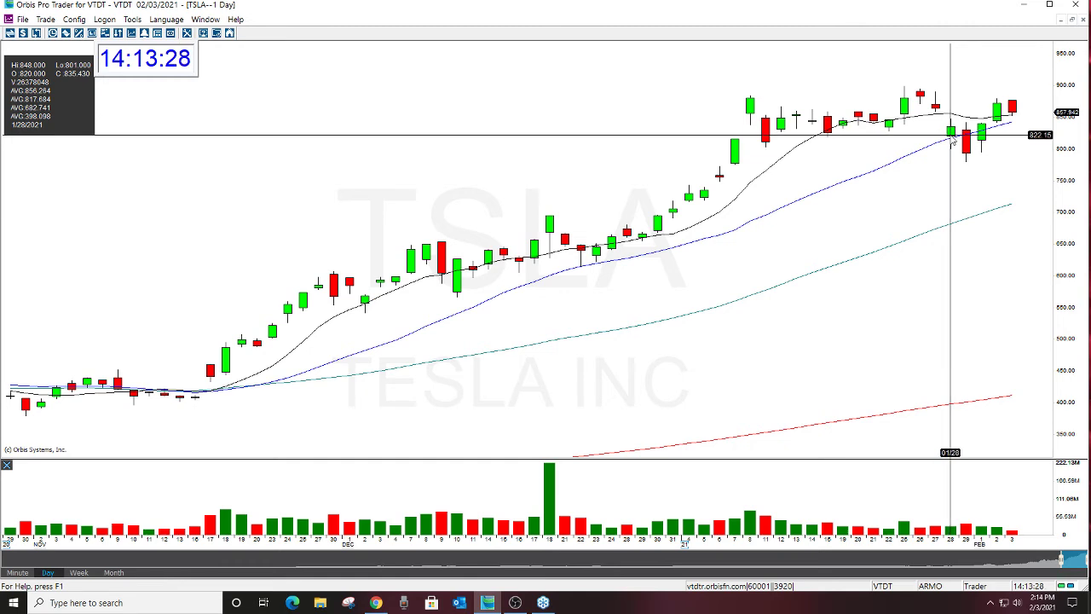
{"action": "left_click", "coordinate": [953, 141]}
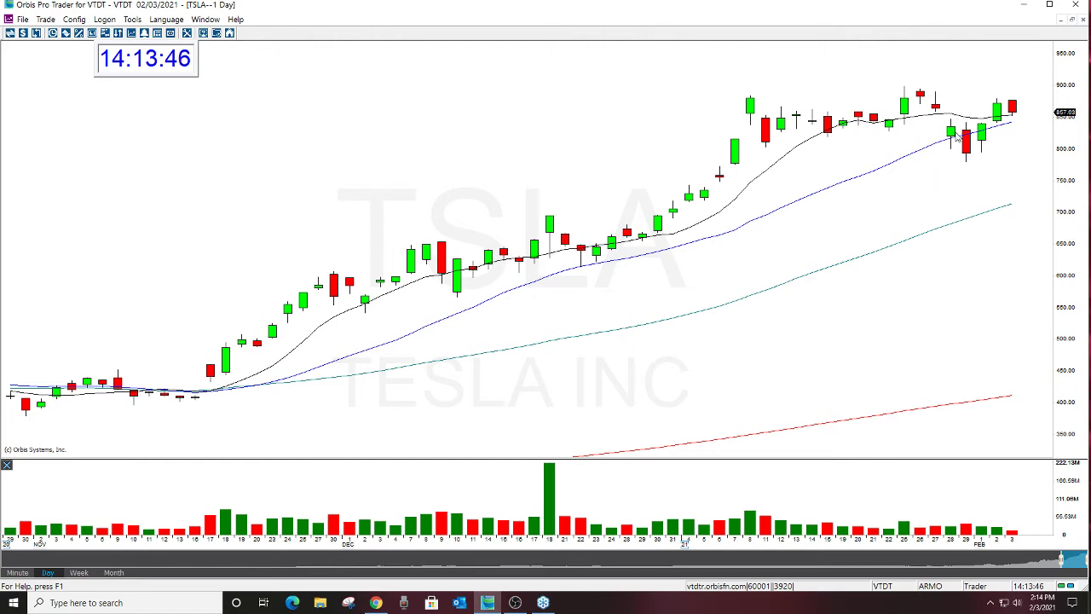
Inspect the TSLA daily candles from January 28 to February 1 with the crosshair and return to the multi-chart layout
{"action": "left_click", "coordinate": [952, 133]}
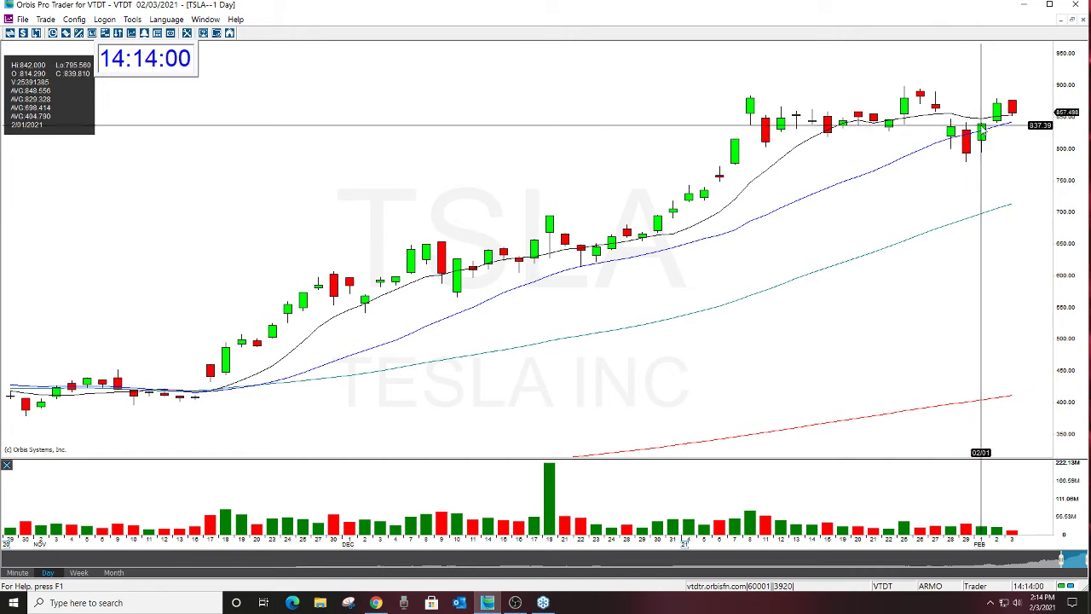
{"action": "left_click_drag", "start_coordinate": [975, 125], "coordinate": [993, 120]}
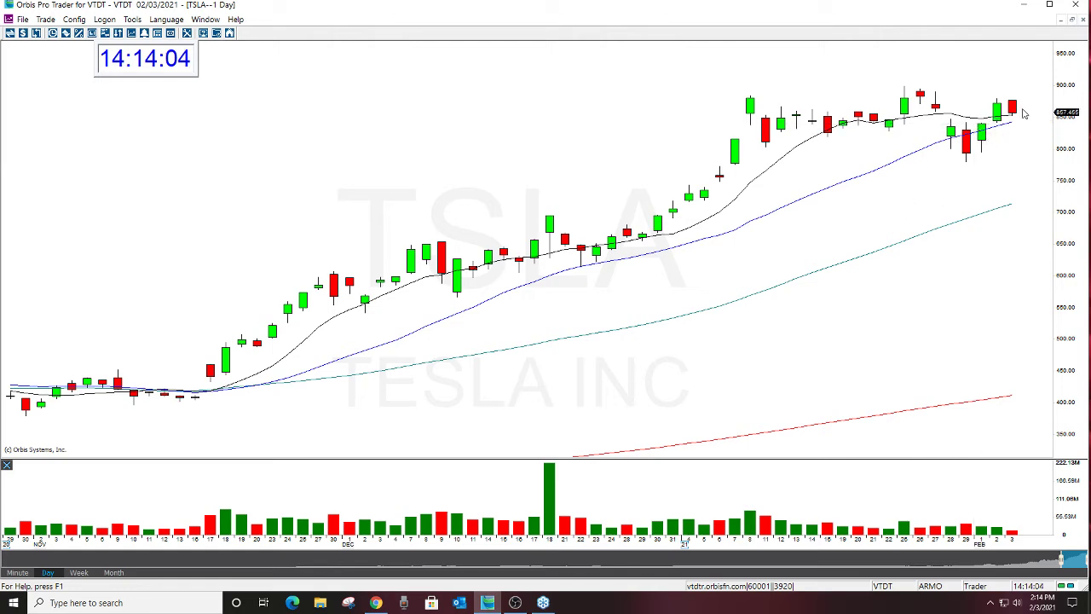
{"action": "left_click", "coordinate": [1073, 21]}
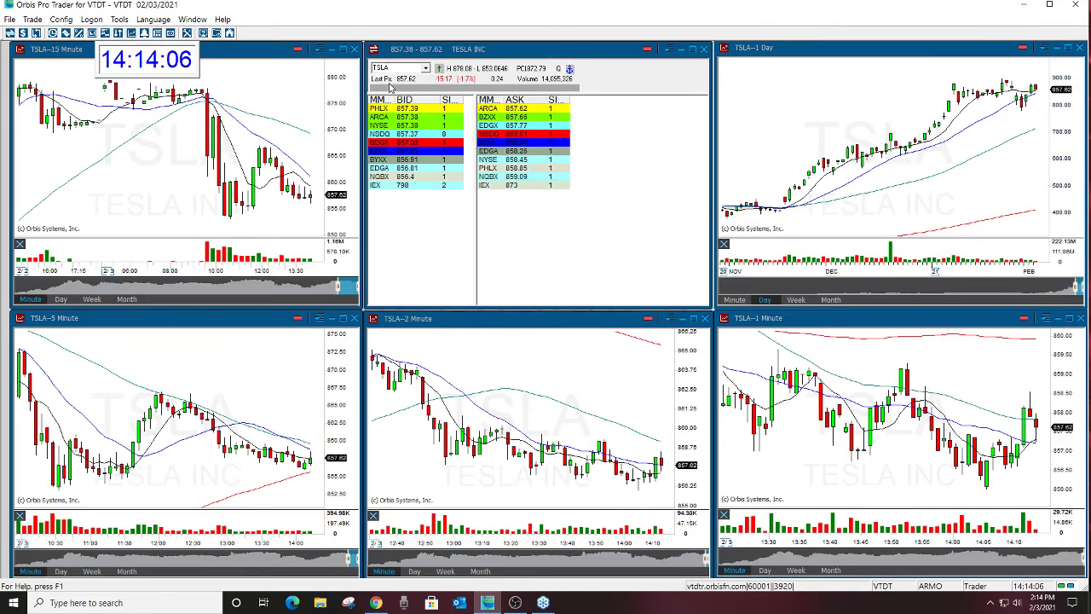
Load SPY in the linked charts for comparison and switch them back to TSLA
{"action": "type", "text": "SPY"}
{"action": "key", "text": "Return"}
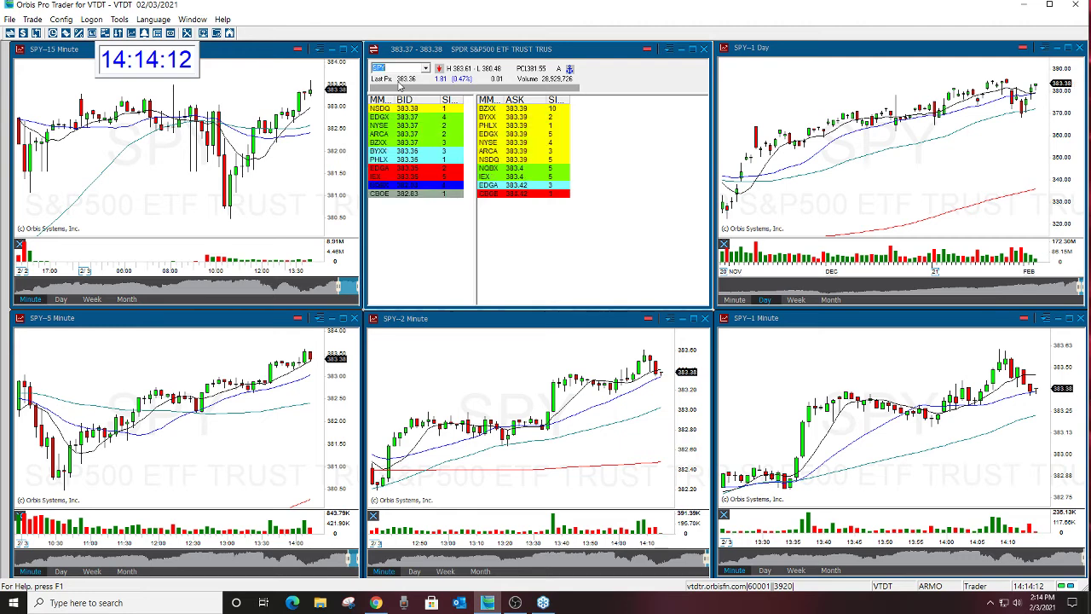
{"action": "type", "text": "TSLA"}
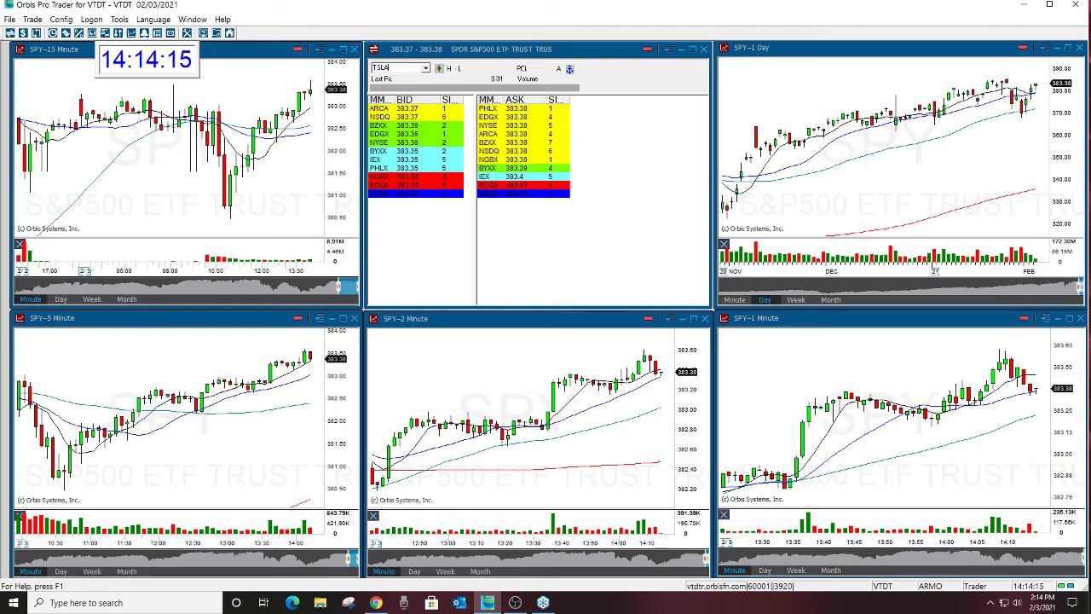
{"action": "key", "text": "Return"}
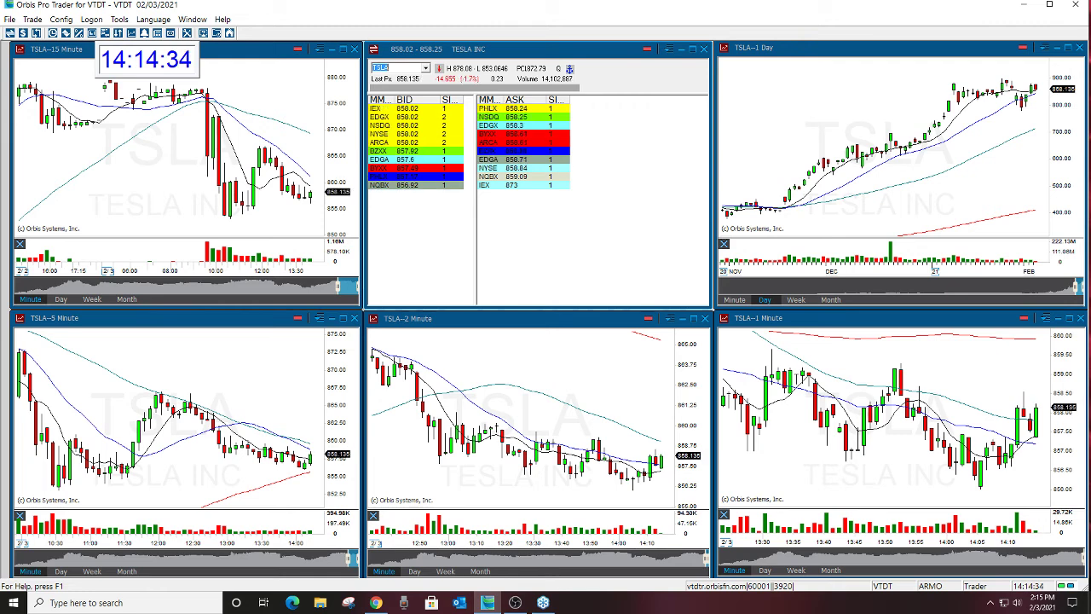
Review GOOG in the linked charts, followed by AMZN
{"action": "type", "text": "GOOG"}
{"action": "key", "text": "Return"}
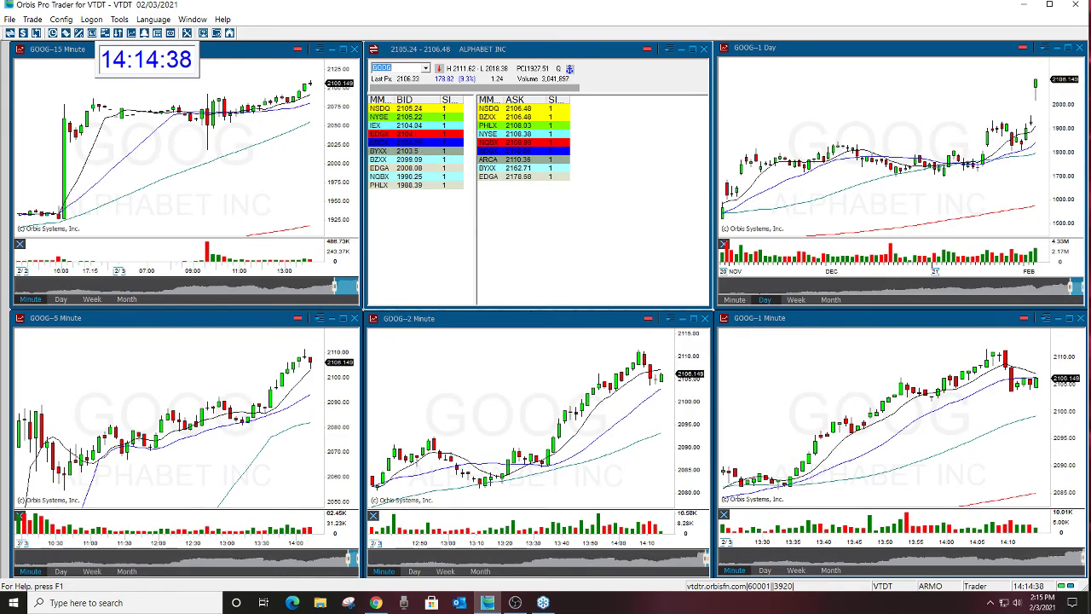
{"action": "type", "text": "AMZN"}
{"action": "key", "text": "Return"}
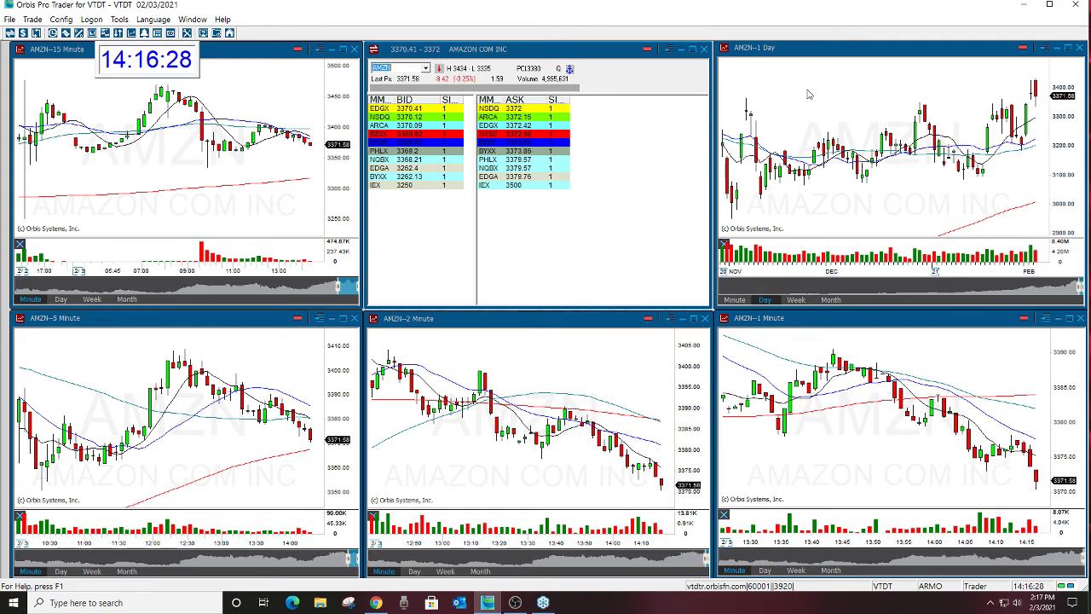
Enlarge the AMZN daily chart, widen it back to January 2020, and return to the multi-chart layout
{"action": "left_click", "coordinate": [1067, 48]}
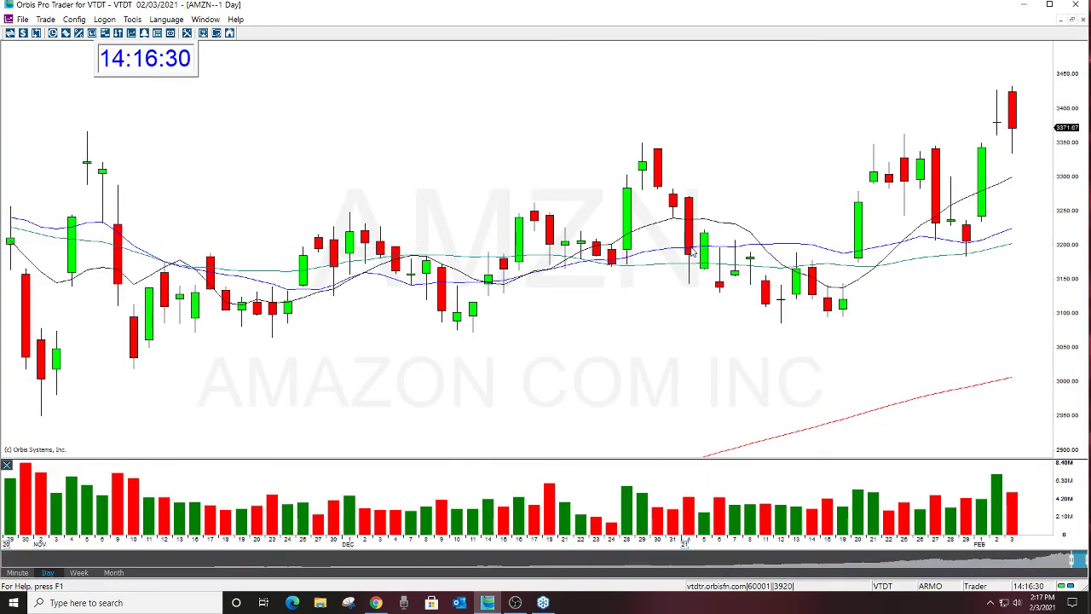
{"action": "scroll", "coordinate": [691, 252], "scroll_direction": "down", "scroll_amount": 2}
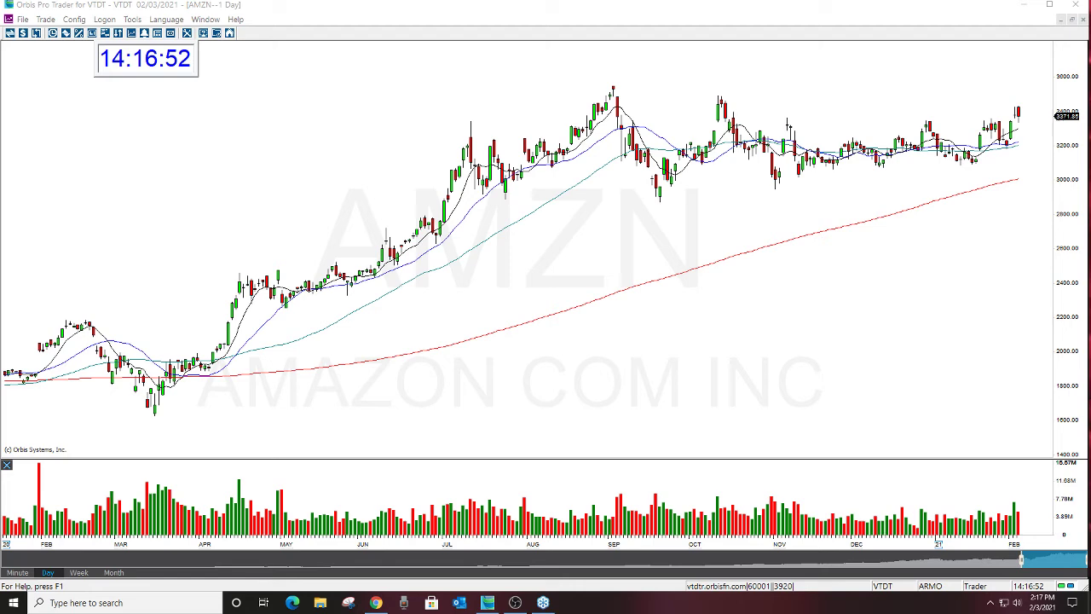
{"action": "left_click", "coordinate": [1073, 19]}
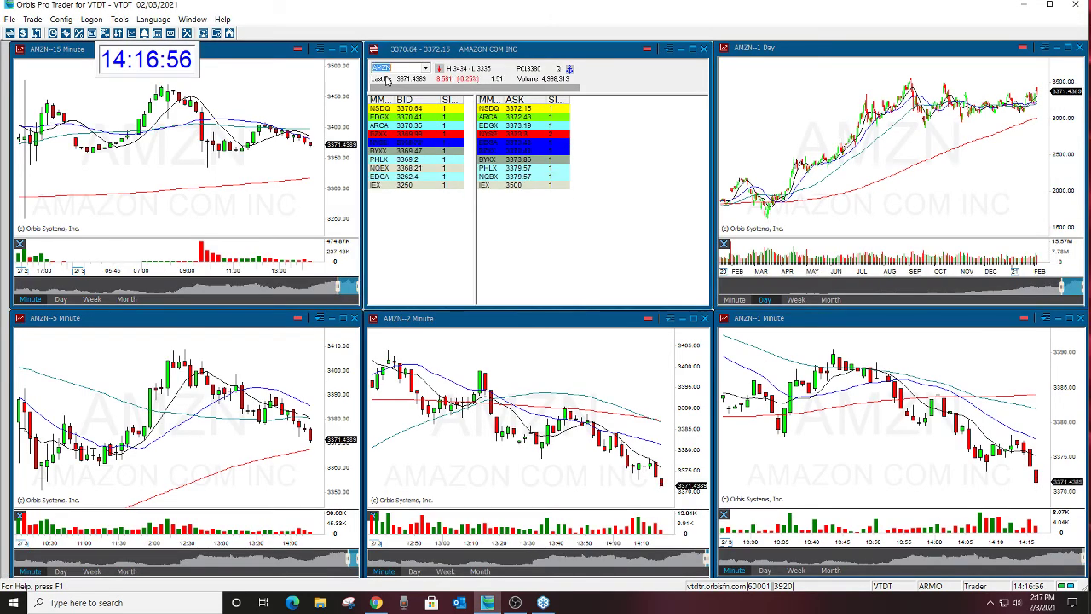
Load EBAY in the linked charts, view its daily chart enlarged, and return to the multi-chart layout
{"action": "type", "text": "EBAY"}
{"action": "key", "text": "Return"}
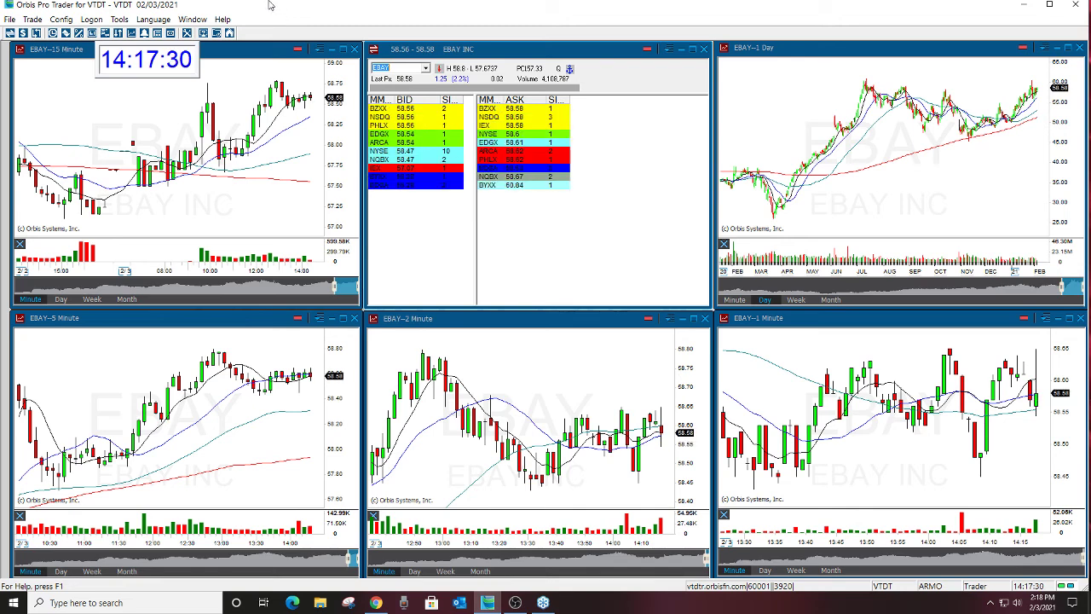
{"action": "left_click", "coordinate": [1070, 49]}
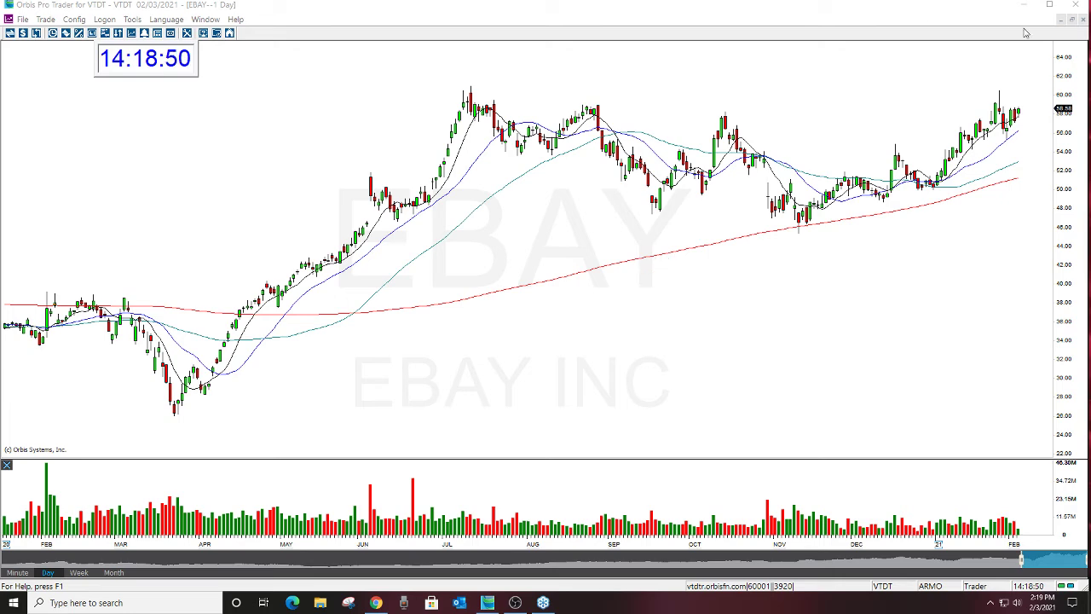
{"action": "left_click", "coordinate": [1071, 18]}
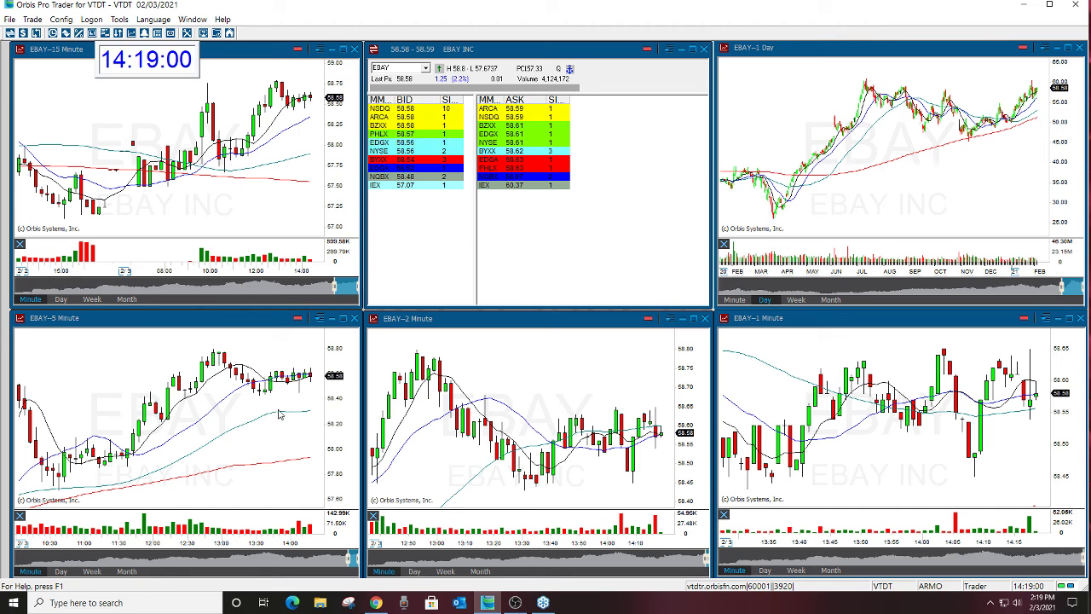
Enlarge the EBAY daily chart, narrow it to late October 2020 onward, and inspect the February 3 candle with the crosshair
{"action": "left_click", "coordinate": [1065, 49]}
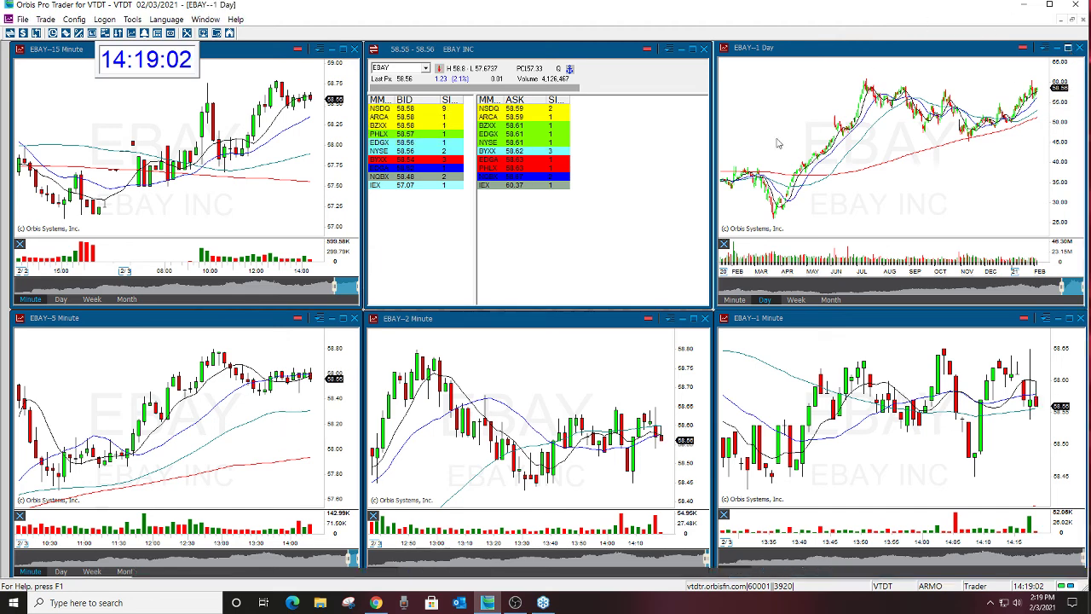
{"action": "scroll", "coordinate": [588, 289], "scroll_direction": "up", "scroll_amount": 3}
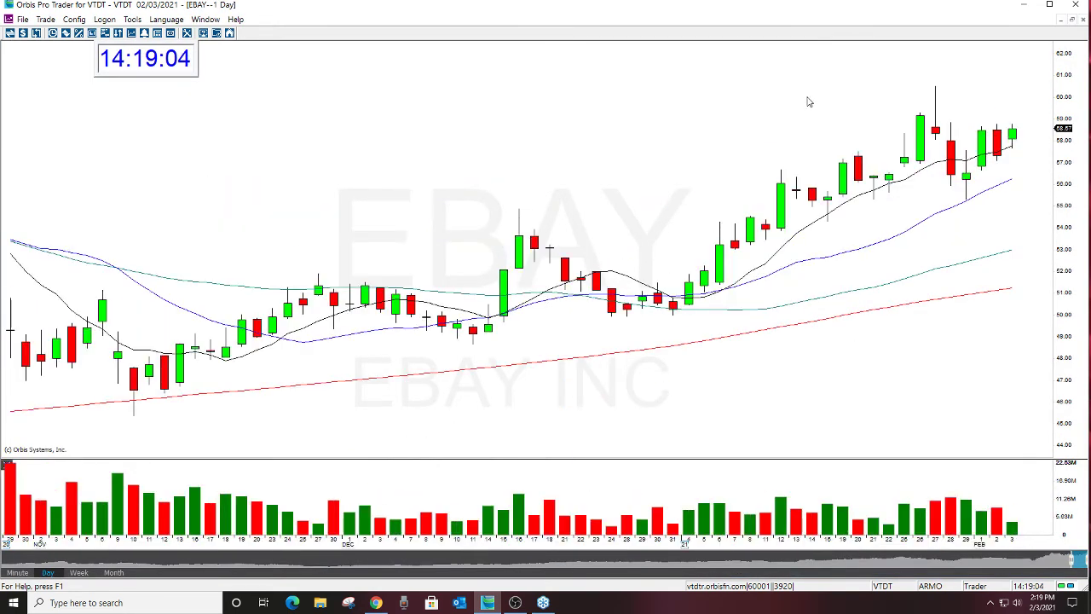
{"action": "mouse_move", "coordinate": [1017, 151]}
{"action": "left_click", "coordinate": [1014, 130]}
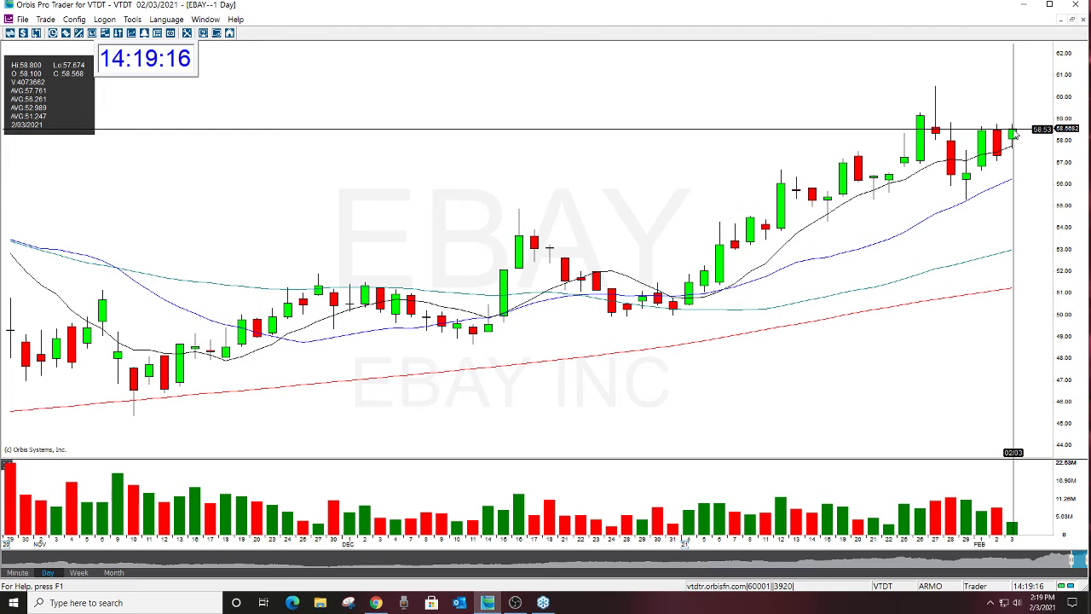
{"action": "left_click", "coordinate": [1014, 129]}
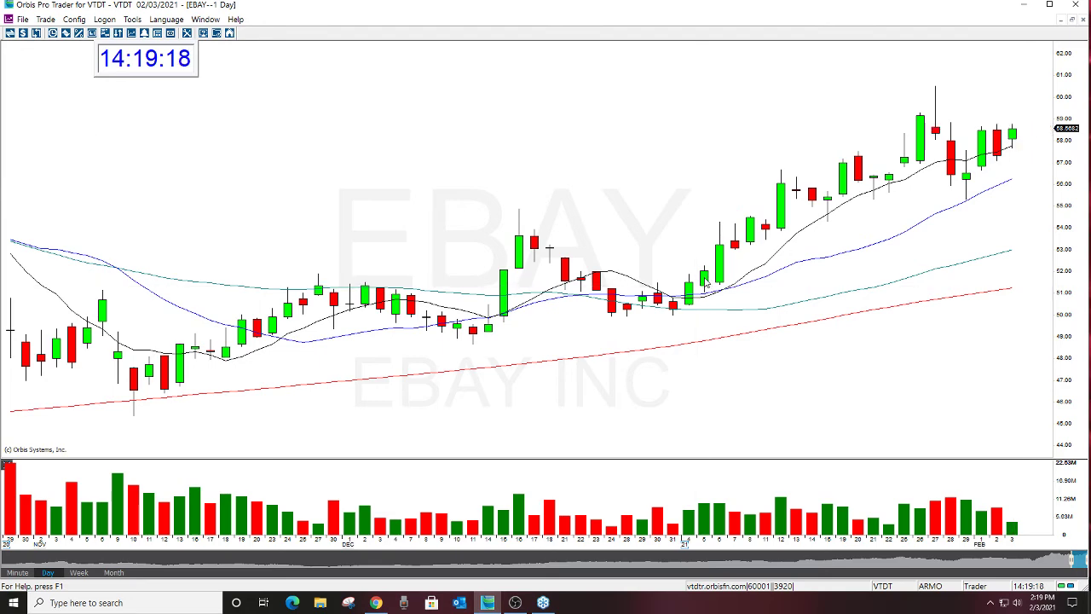
Examine the EBAY daily history back to 2004, narrow the range to January 2020 onward, and return to the multi-chart layout
{"action": "scroll", "coordinate": [705, 284], "scroll_direction": "down", "scroll_amount": 10}
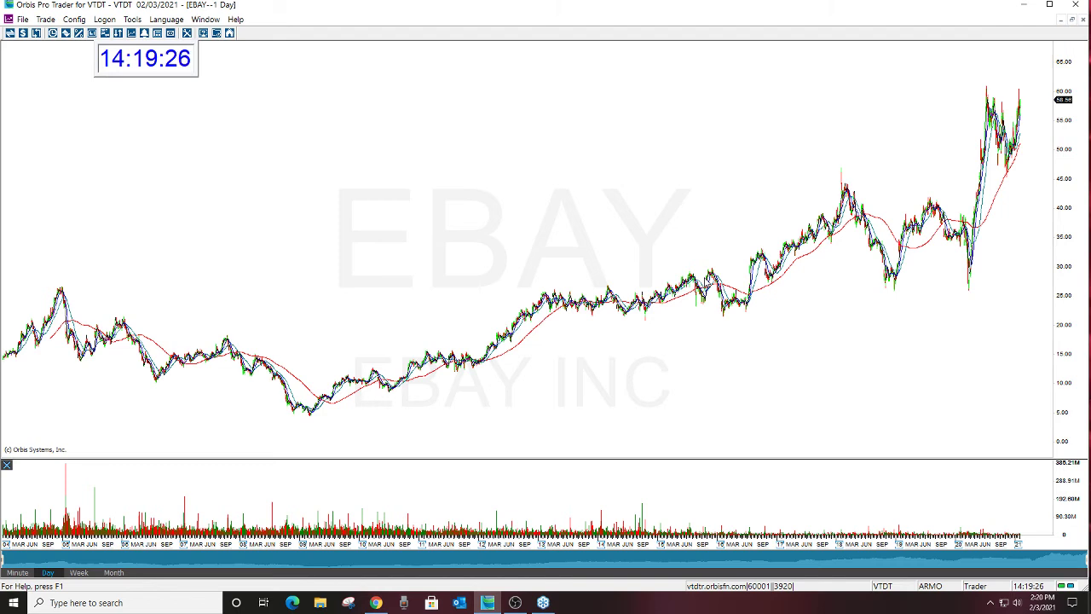
{"action": "scroll", "coordinate": [706, 283], "scroll_direction": "up", "scroll_amount": 5}
{"action": "scroll", "coordinate": [706, 284], "scroll_direction": "up", "scroll_amount": 3}
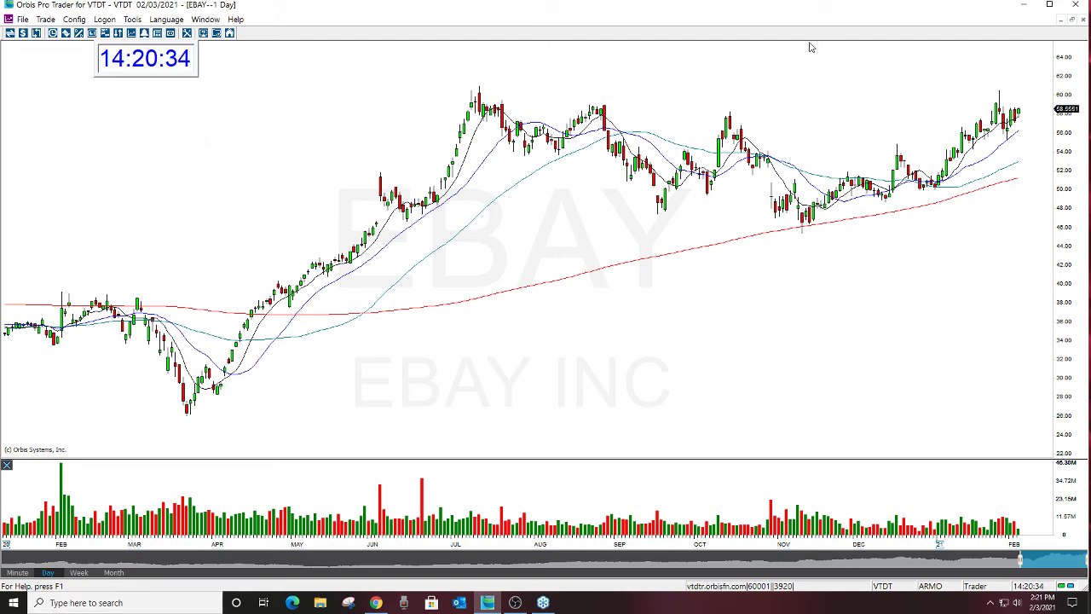
{"action": "left_click", "coordinate": [1072, 19]}
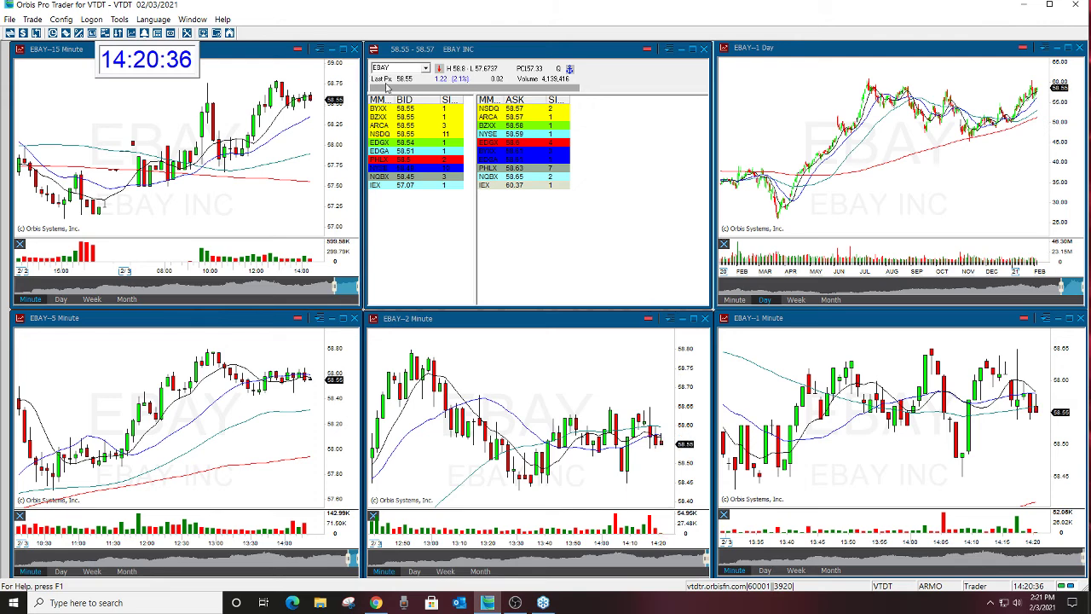
Load GOOG in the linked charts and narrow its daily chart to mid-December 2020 onward
{"action": "left_click", "coordinate": [388, 68]}
{"action": "type", "text": "GOOG"}
{"action": "key", "text": "Return"}
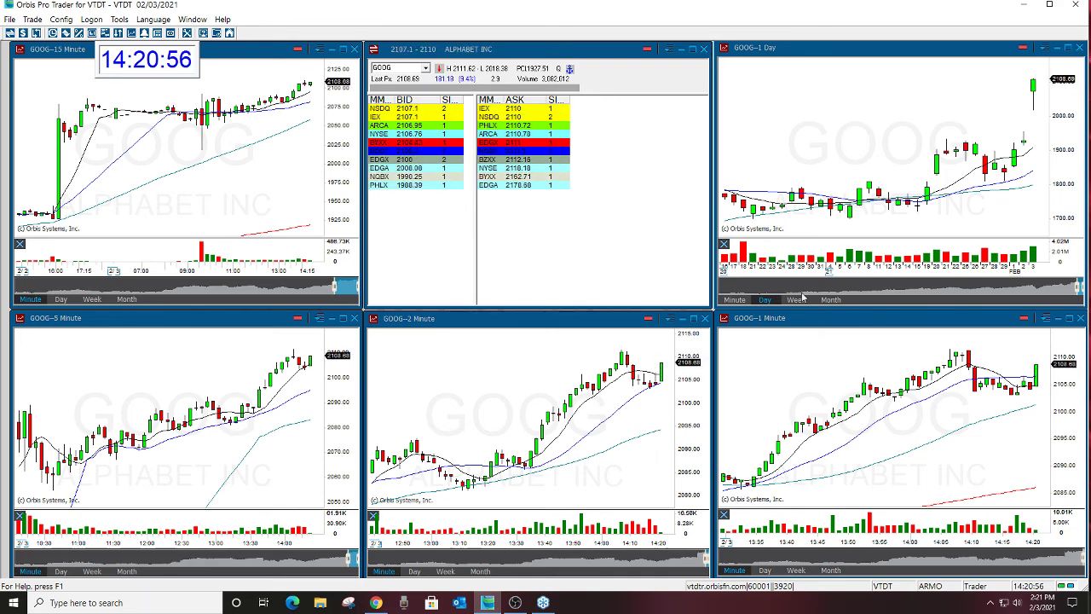
Load IBM in the linked charts and inspect the January 21 candle on its daily chart
{"action": "left_click", "coordinate": [381, 68]}
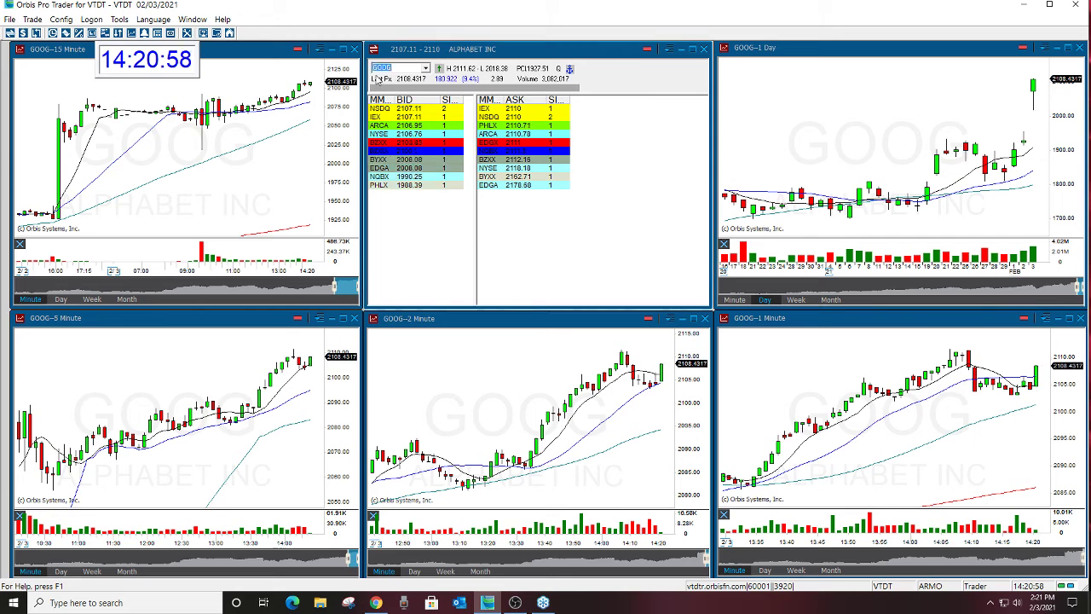
{"action": "key", "text": "BackSpace"}
{"action": "type", "text": "IBM"}
{"action": "key", "text": "Return"}
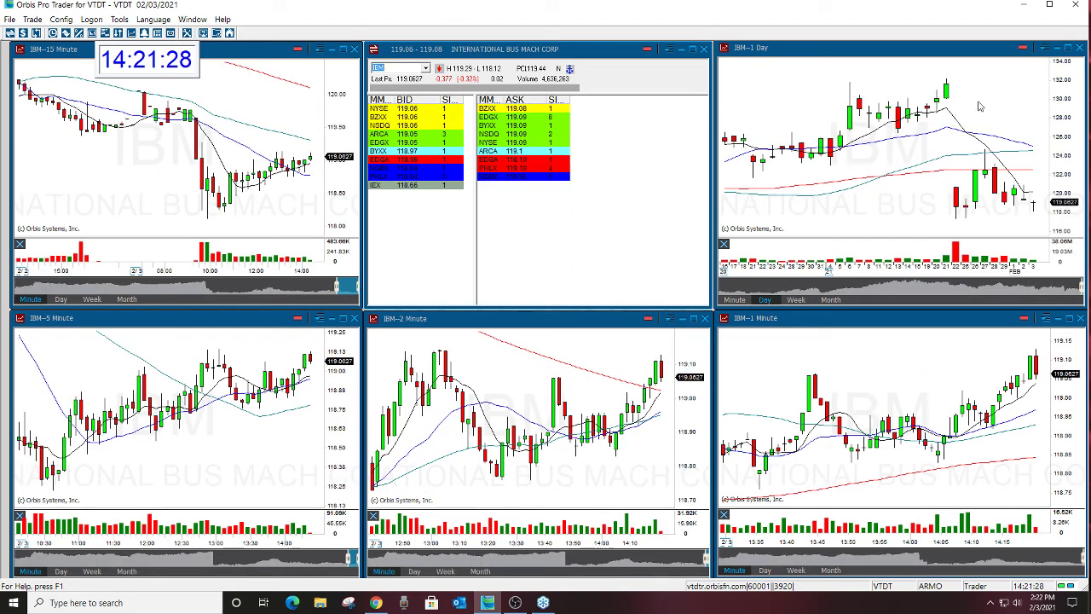
{"action": "left_click", "coordinate": [945, 111]}
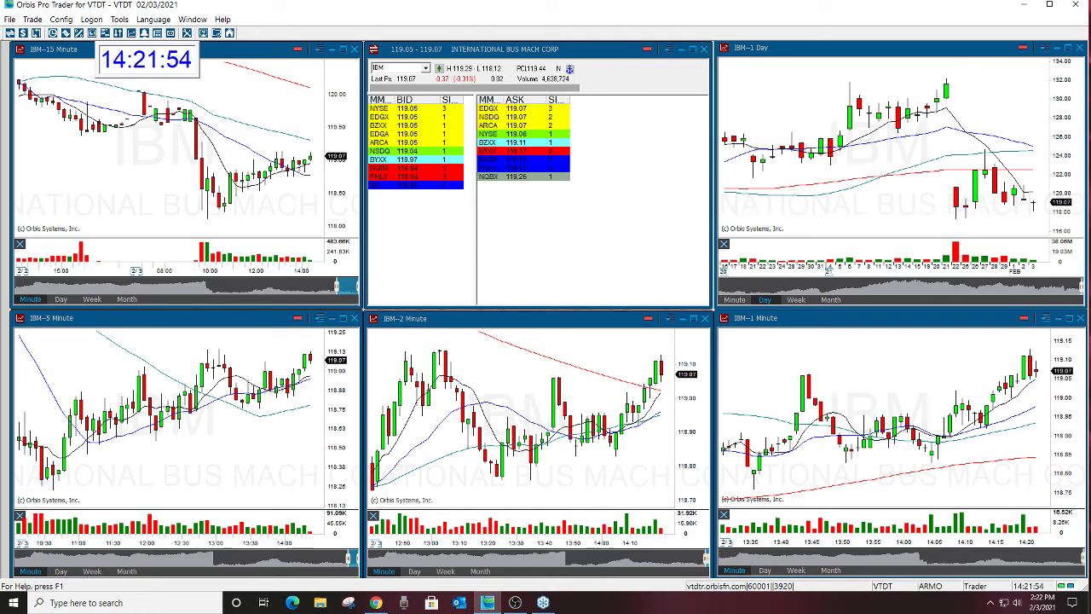
Enlarge the IBM daily chart, widen it back to late July 2020, restore the mid-December range, and return to the multi-chart layout
{"action": "double_click", "coordinate": [852, 48]}
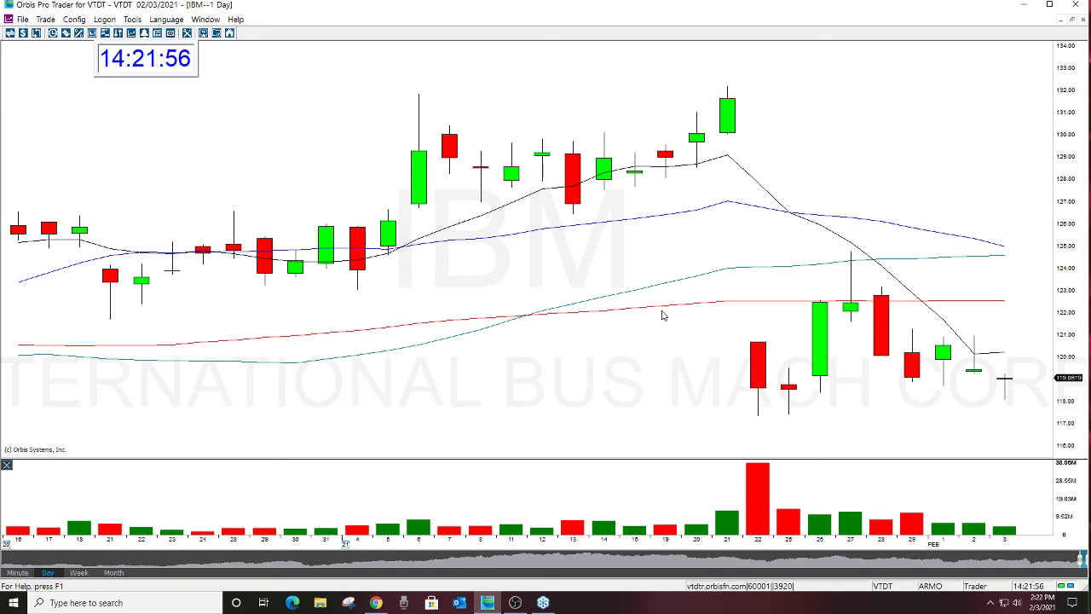
{"action": "scroll", "coordinate": [663, 316], "scroll_direction": "down", "scroll_amount": 5}
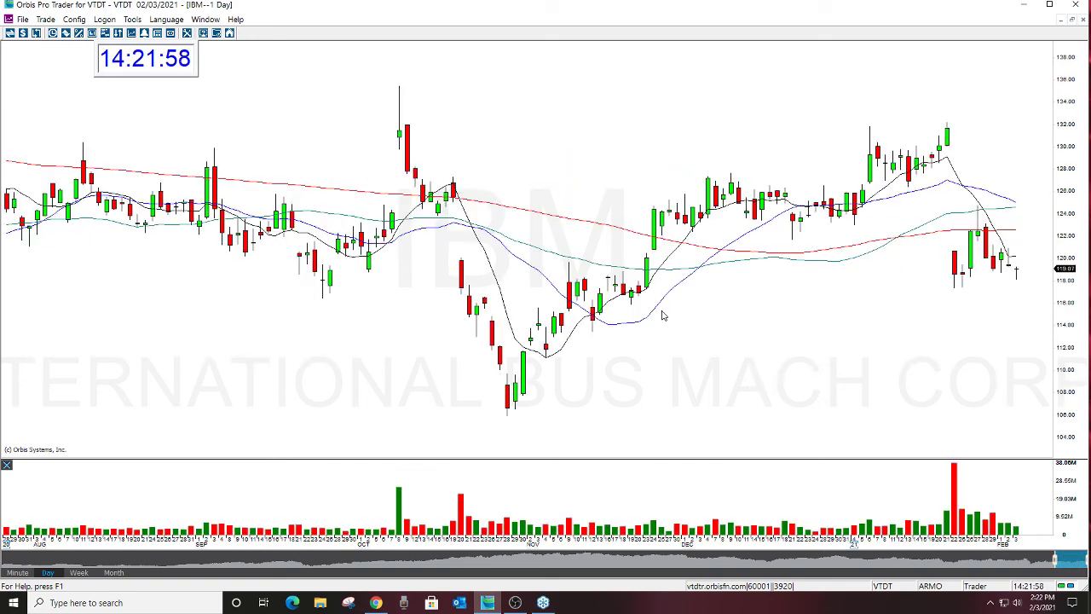
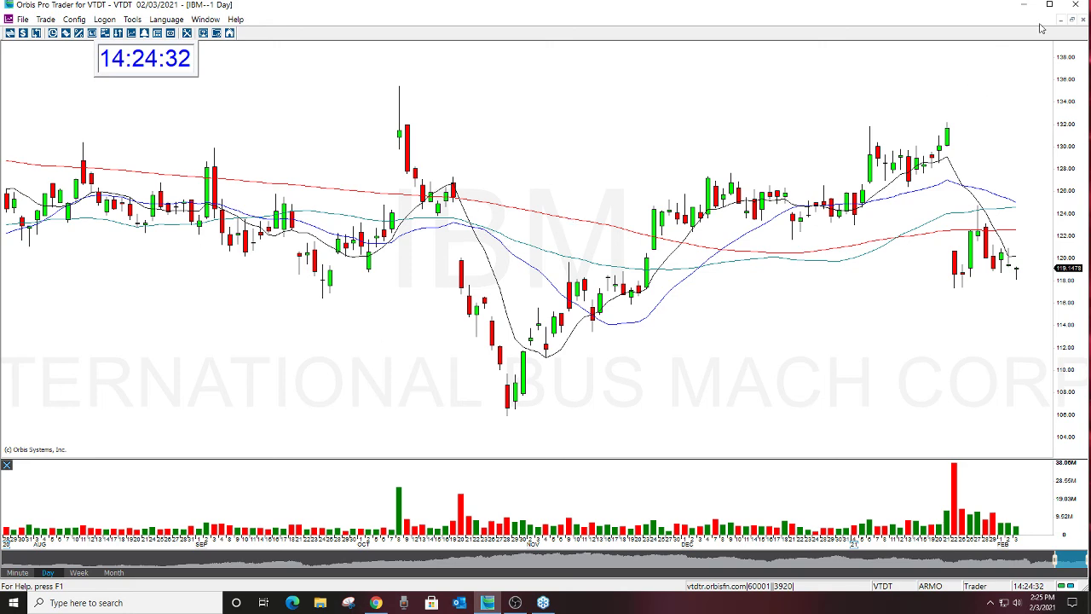
{"action": "left_click", "coordinate": [1071, 18]}
{"action": "scroll", "coordinate": [960, 149], "scroll_direction": "up", "scroll_amount": 4}
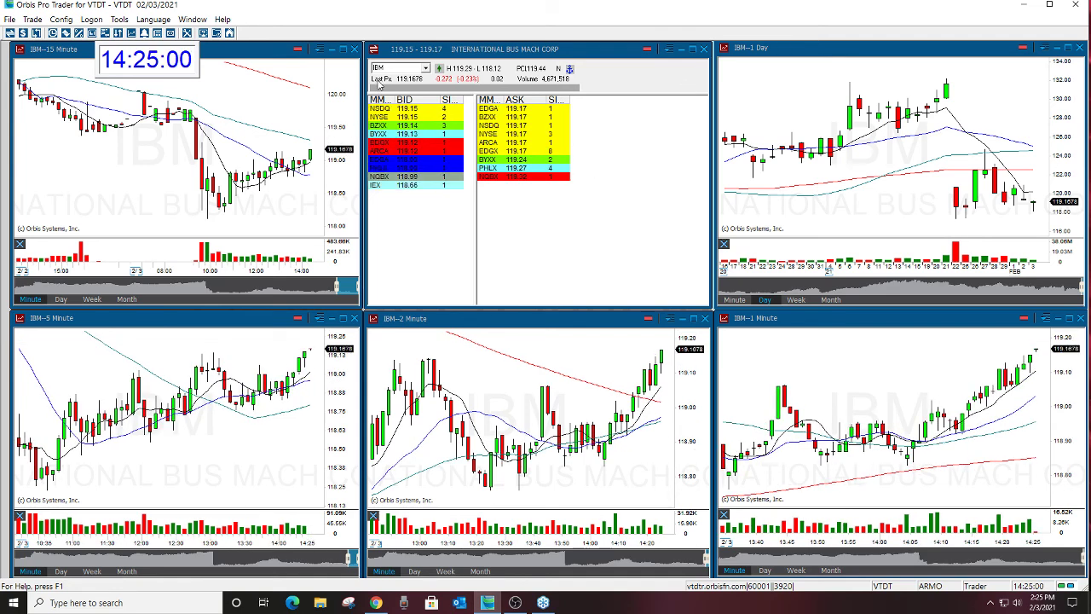
Review SPY in the linked charts, followed by QQQ
{"action": "type", "text": "SPY"}
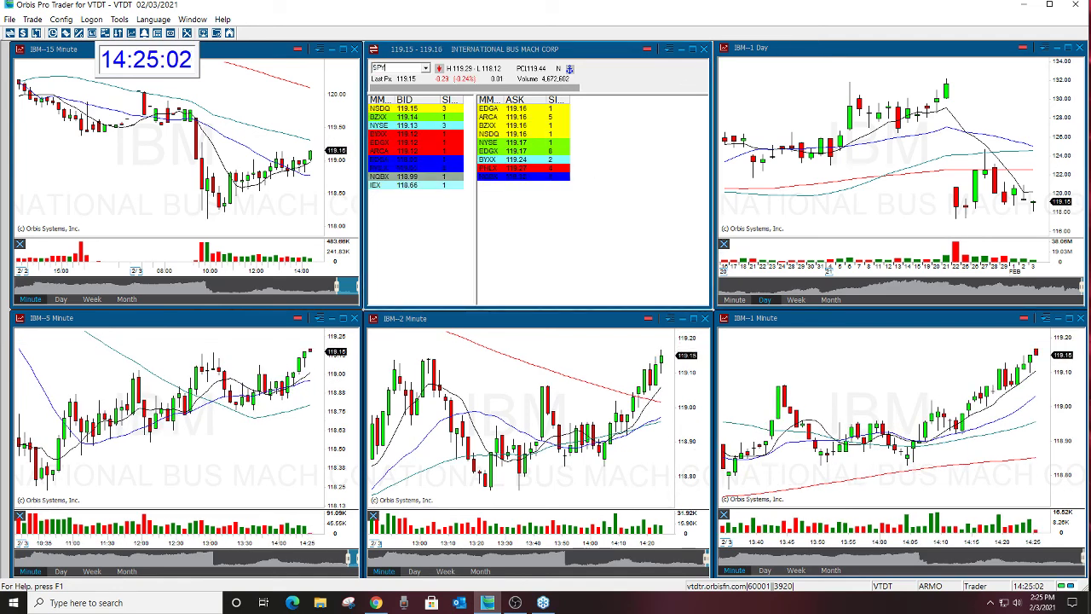
{"action": "key", "text": "Return"}
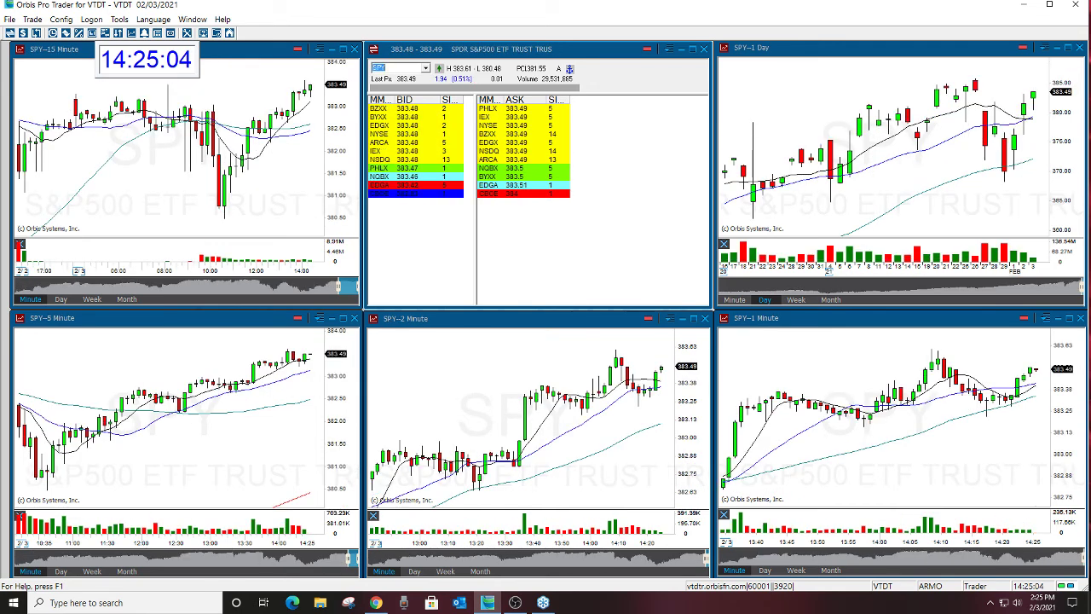
{"action": "type", "text": "QQ"}
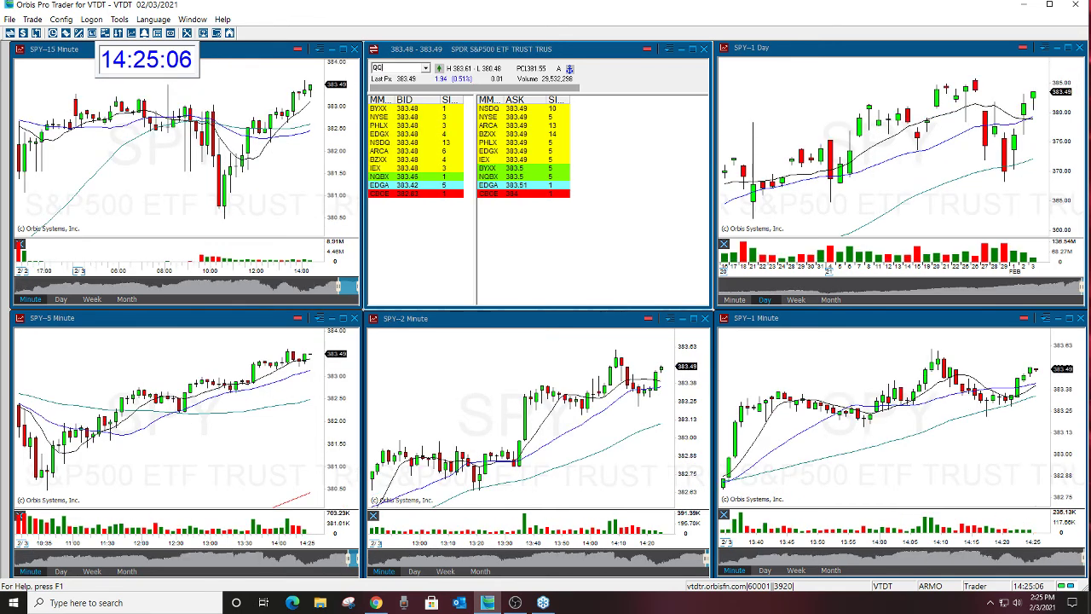
{"action": "type", "text": "Q"}
{"action": "key", "text": "Return"}
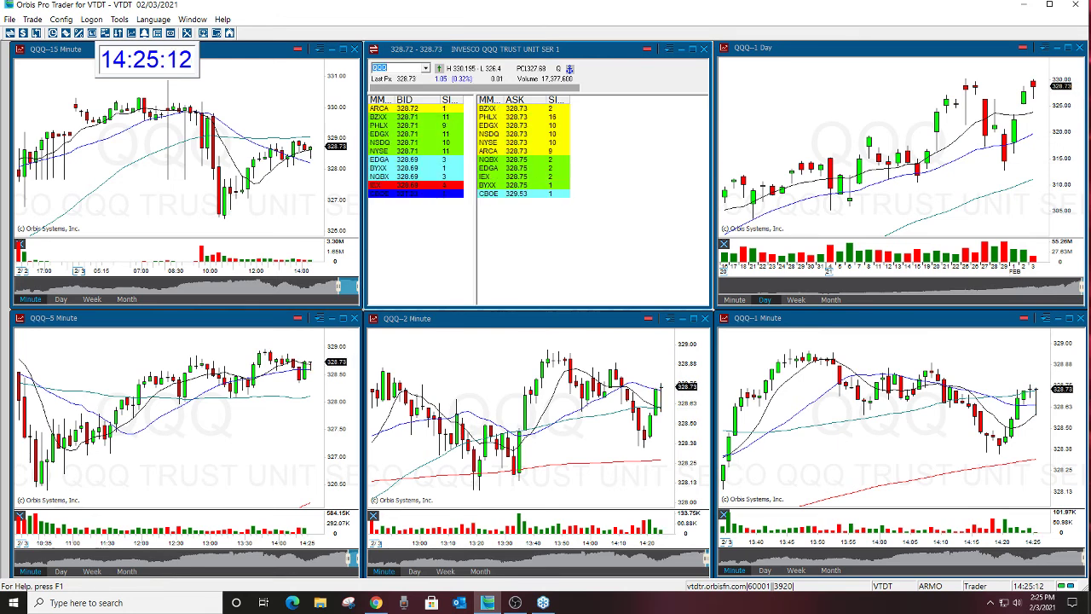
Review AMZN in the linked charts, followed by GME
{"action": "type", "text": "AMZN"}
{"action": "key", "text": "Return"}
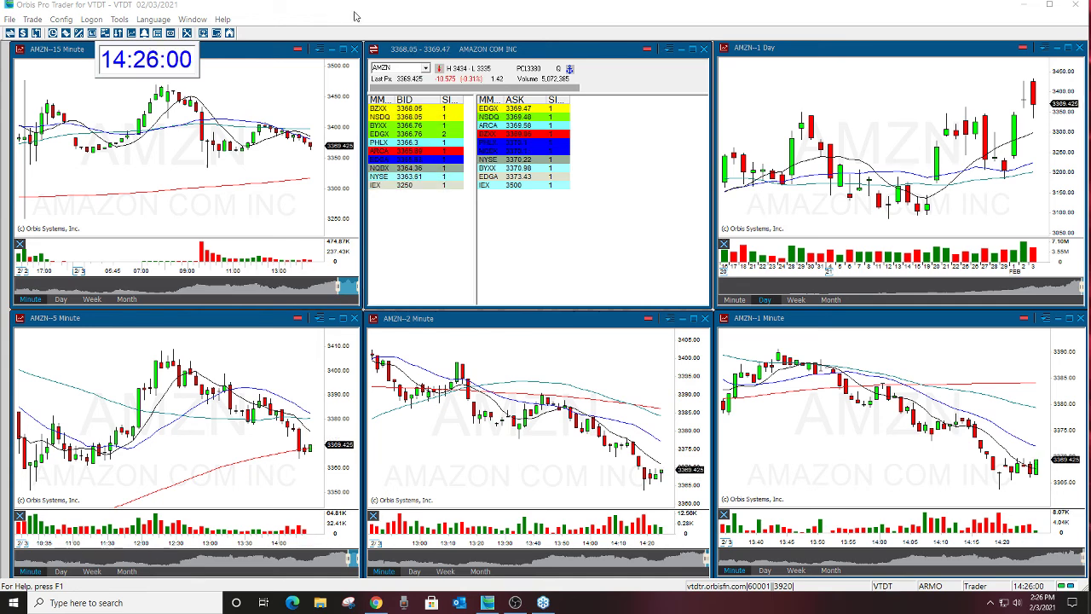
{"action": "left_click", "coordinate": [383, 83]}
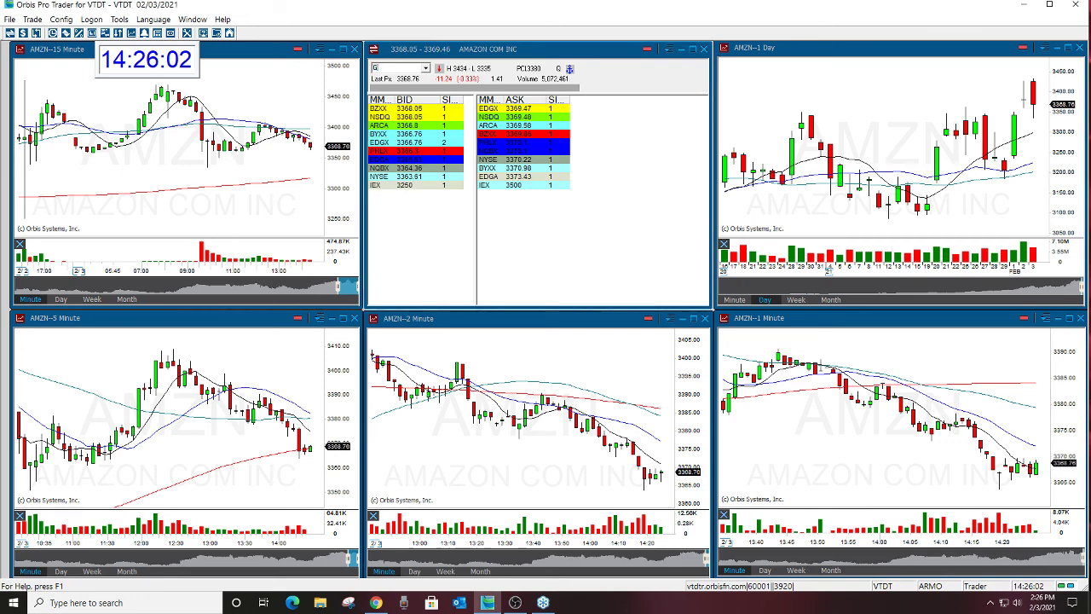
{"action": "type", "text": "GME"}
{"action": "key", "text": "Return"}
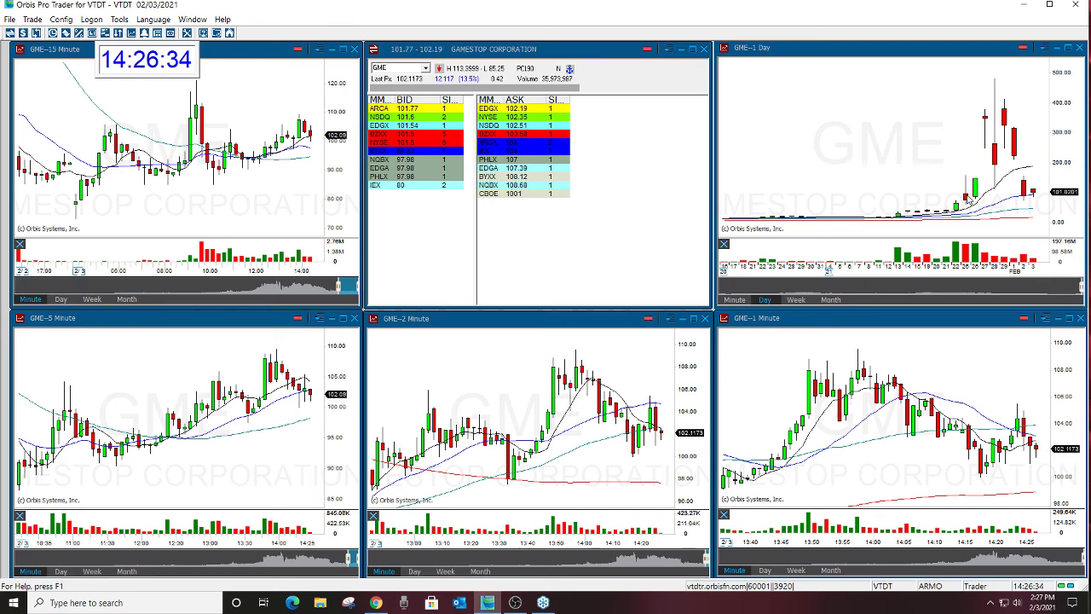
Inspect the January 27 candle on the GME daily chart, and view the chart enlarged and widened back to late October 2020 before restoring the multi-chart layout
{"action": "mouse_move", "coordinate": [966, 194]}
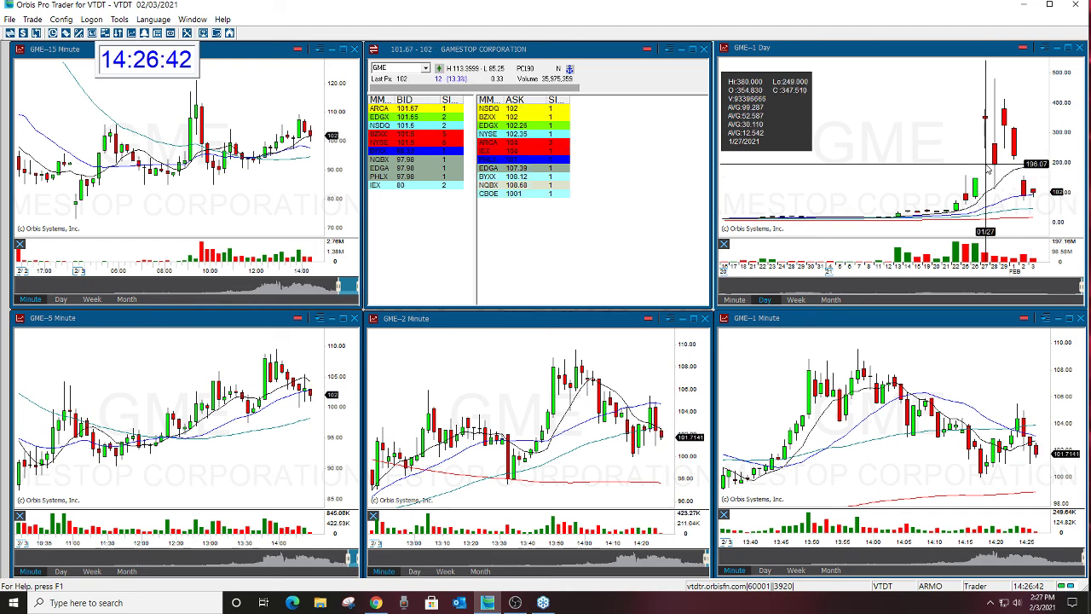
{"action": "left_click_drag", "start_coordinate": [989, 171], "coordinate": [925, 202]}
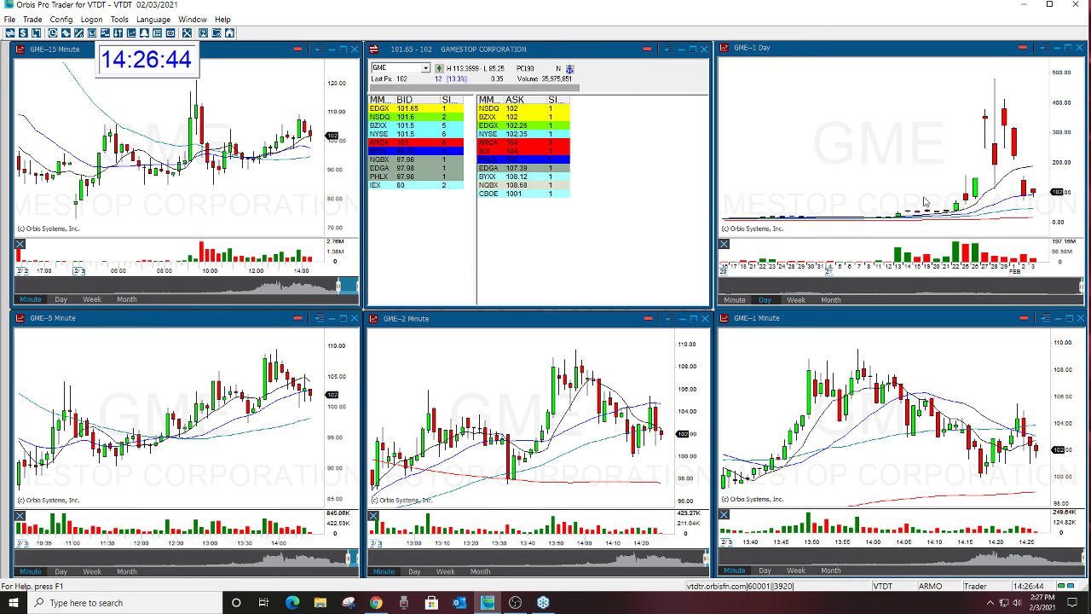
{"action": "double_click", "coordinate": [925, 202]}
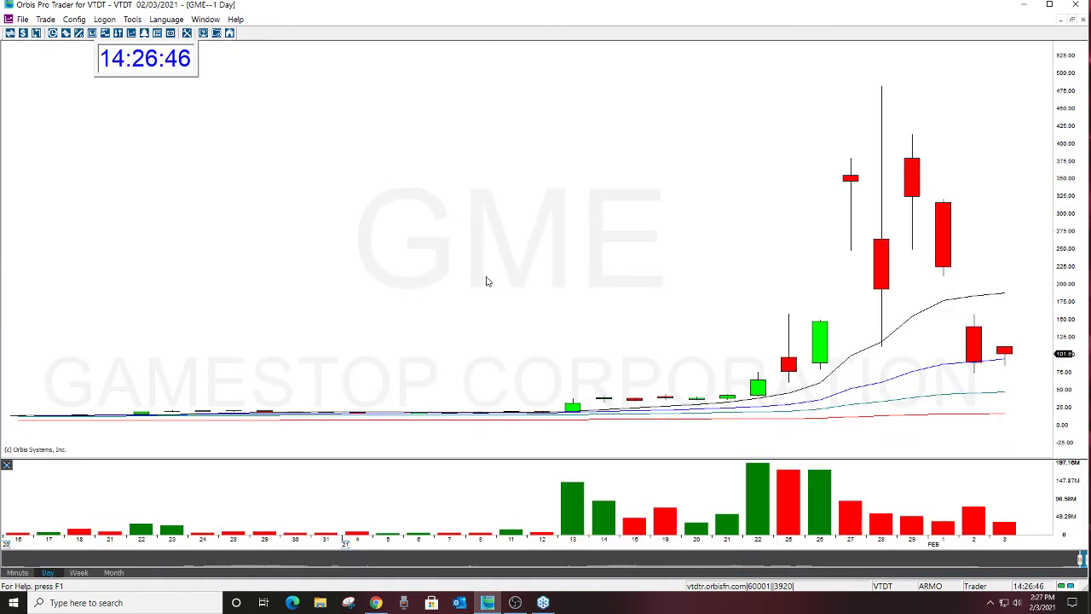
{"action": "scroll", "coordinate": [486, 281], "scroll_direction": "down", "scroll_amount": 3}
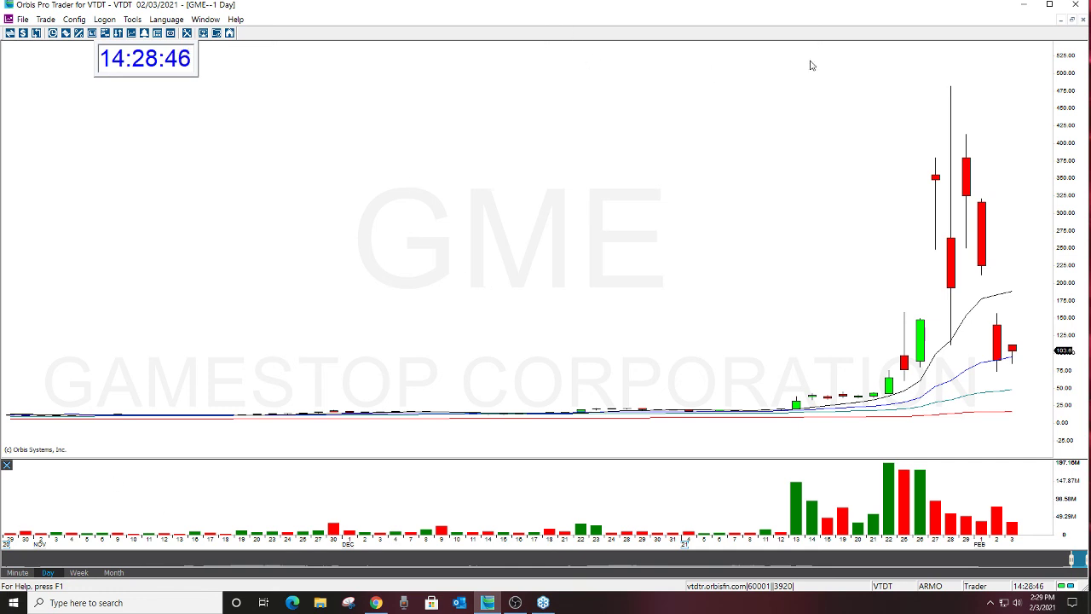
{"action": "left_click", "coordinate": [1072, 21]}
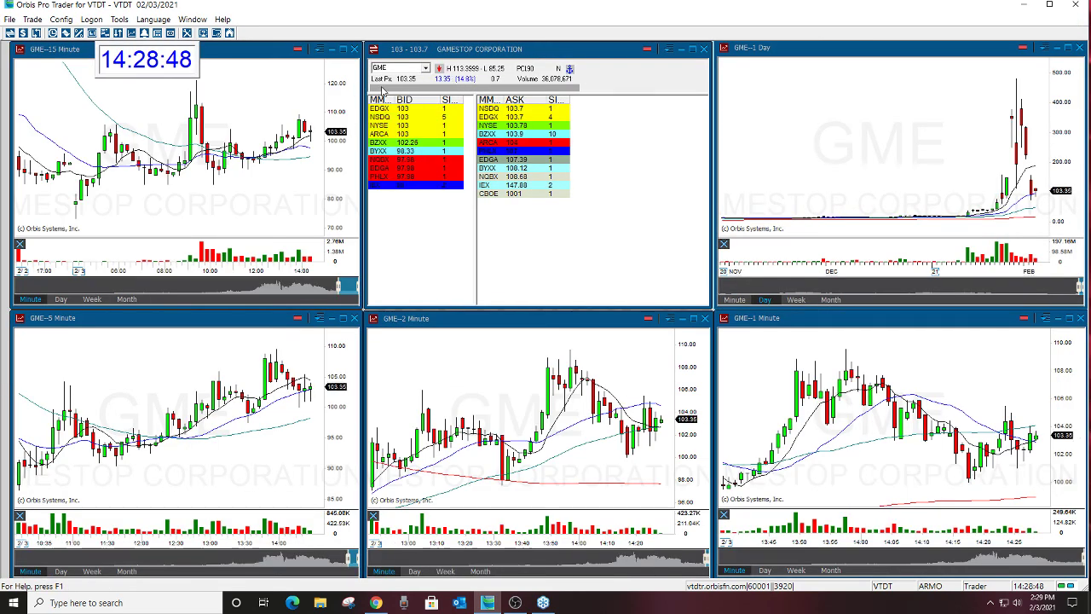
Review SPY and QQQ in the linked charts, and finish with AMZN loaded
{"action": "type", "text": "SPY"}
{"action": "key", "text": "Return"}
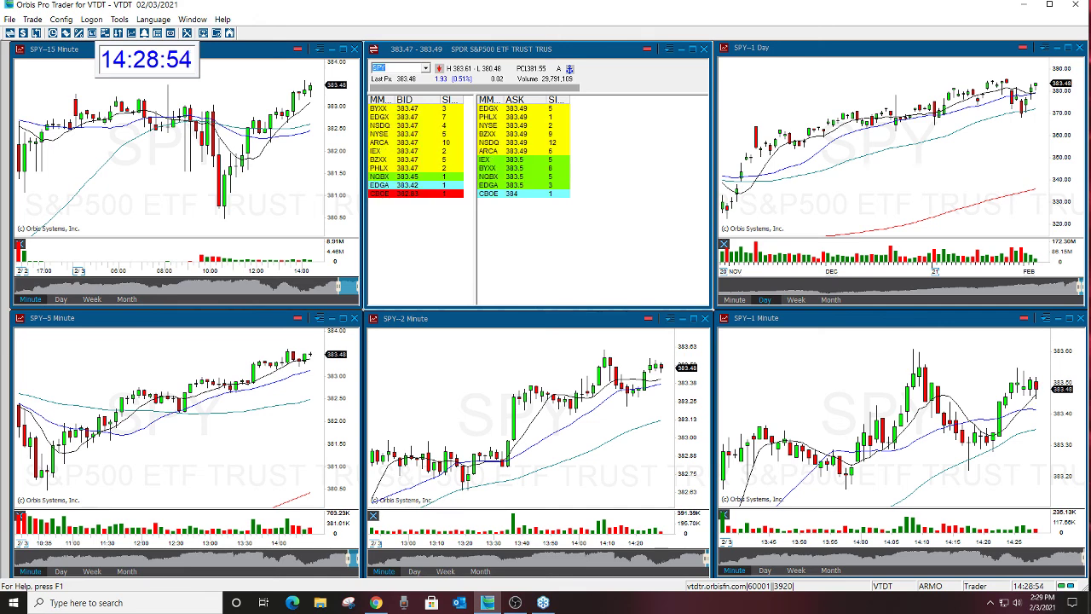
{"action": "type", "text": "QQQ"}
{"action": "key", "text": "Return"}
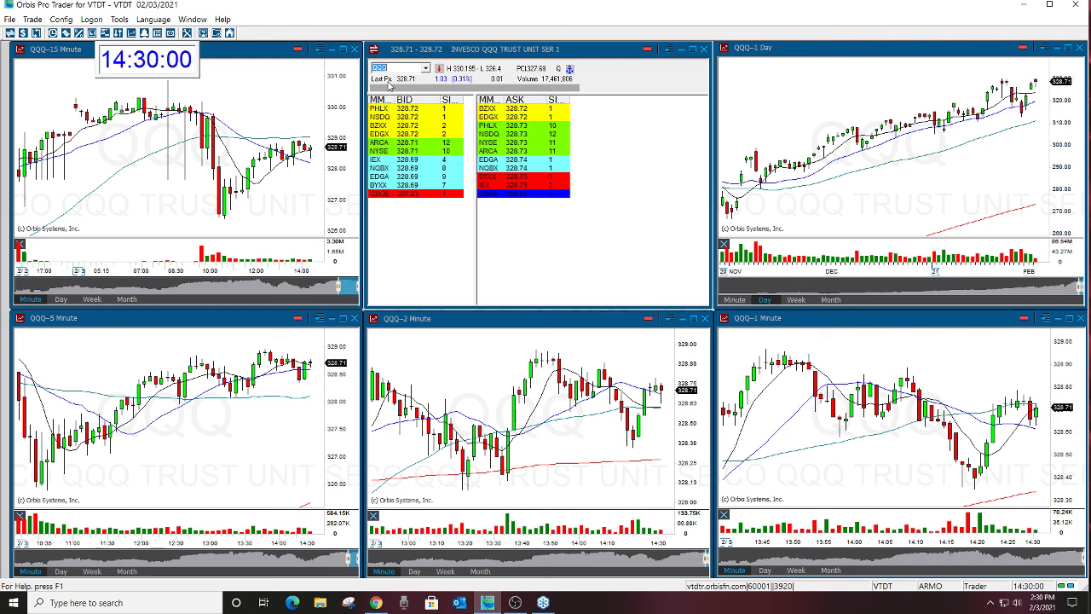
{"action": "type", "text": "AMZN"}
{"action": "key", "text": "Return"}
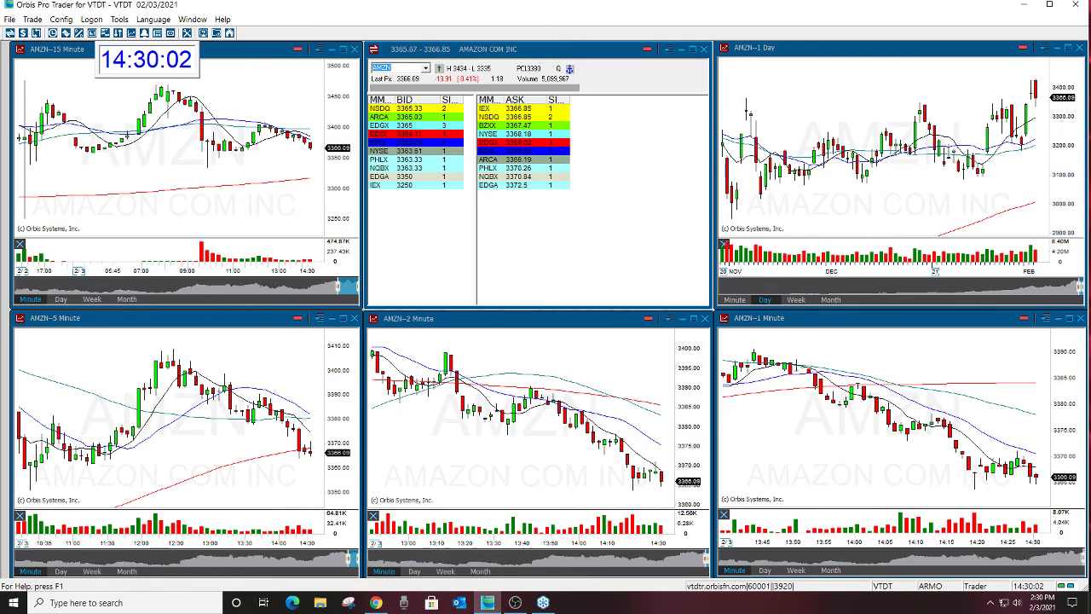